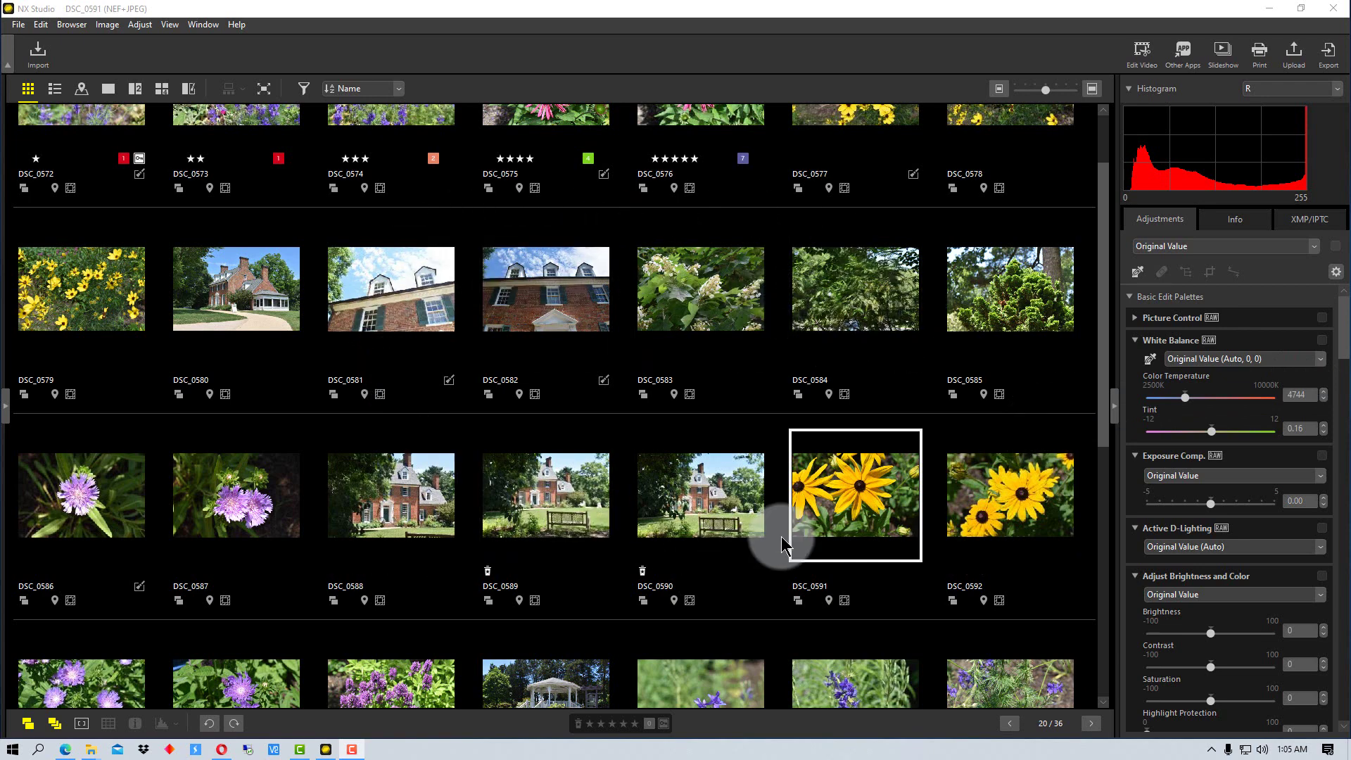
# - Open the yellow daisy DSC_0591 alone in the viewer and zoom it in and out
pyautogui.scroll(-3, 670, 449)
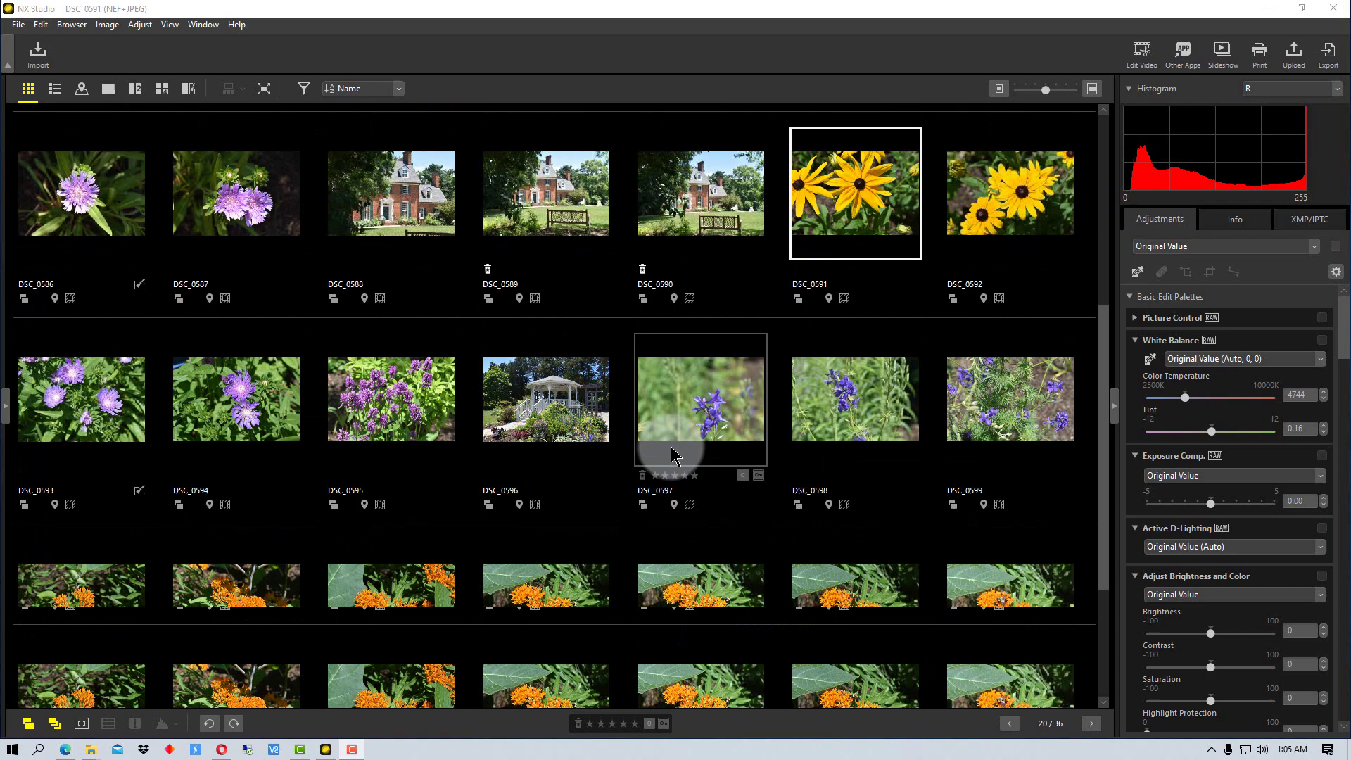
pyautogui.scroll(3, 670, 446)
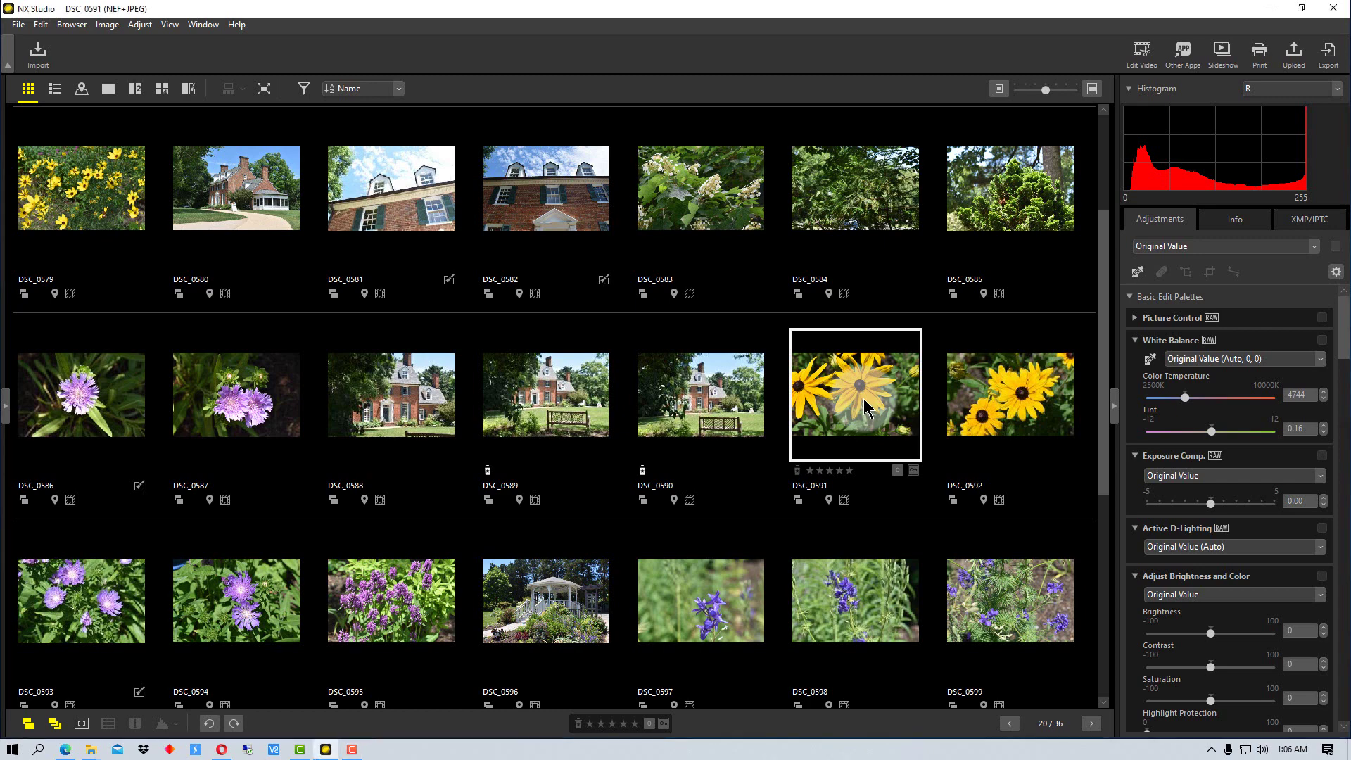
pyautogui.doubleClick(866, 407)
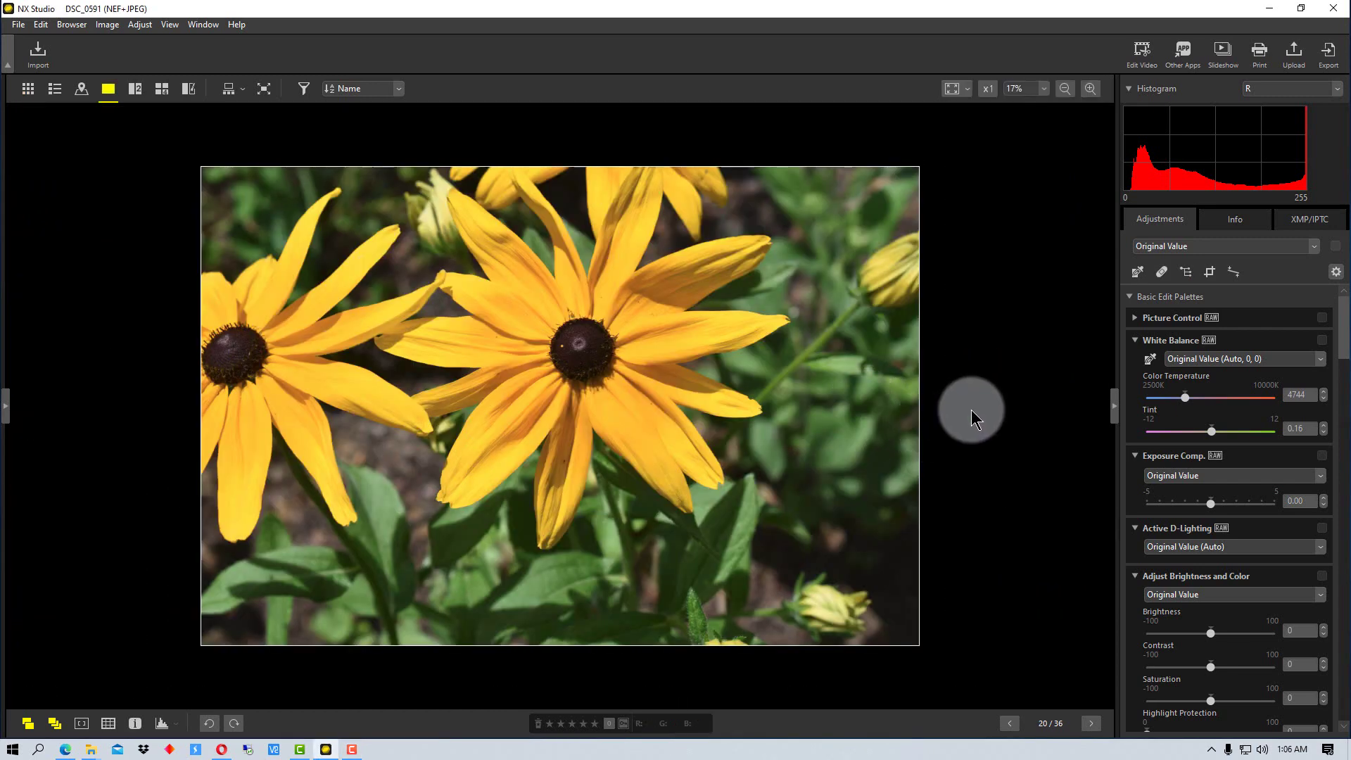
pyautogui.scroll(3, 971, 410)
pyautogui.scroll(-4, 972, 410)
pyautogui.scroll(4, 971, 409)
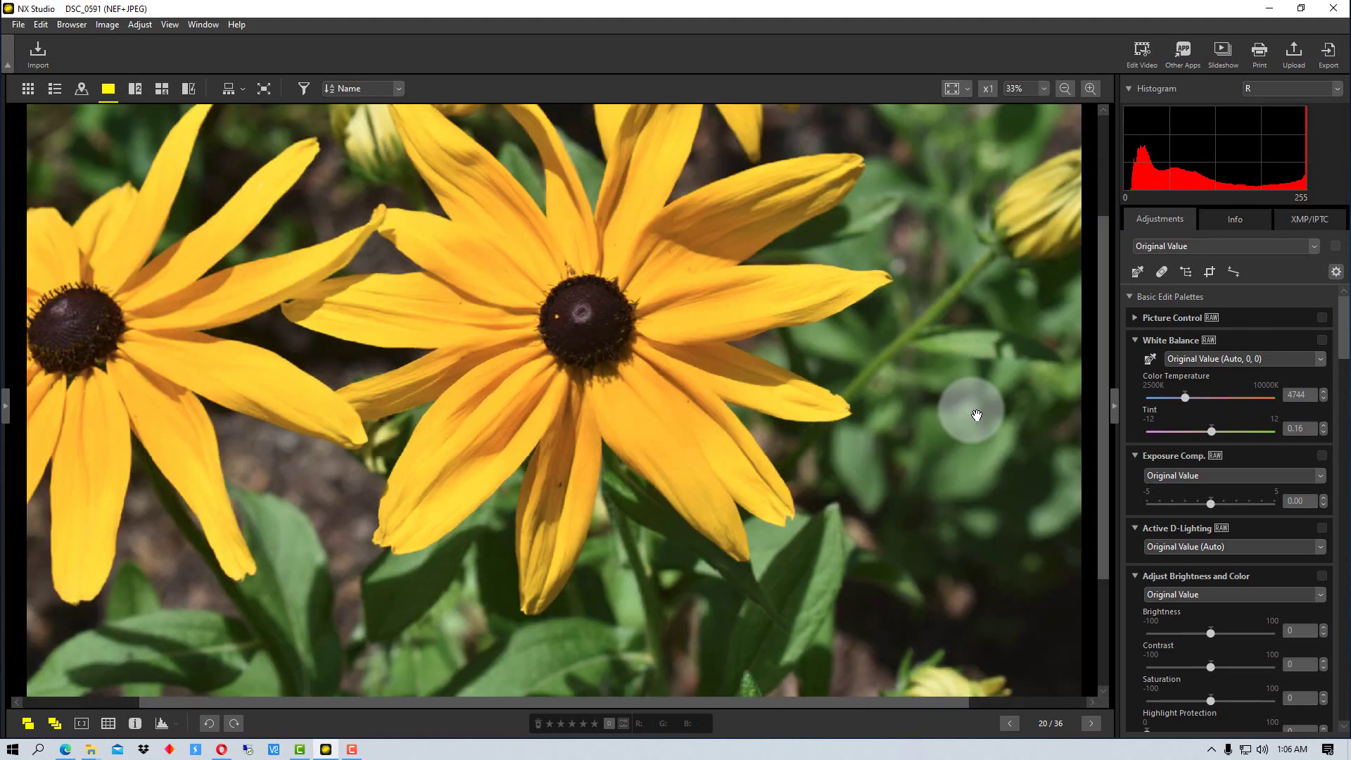
pyautogui.scroll(-3, 974, 412)
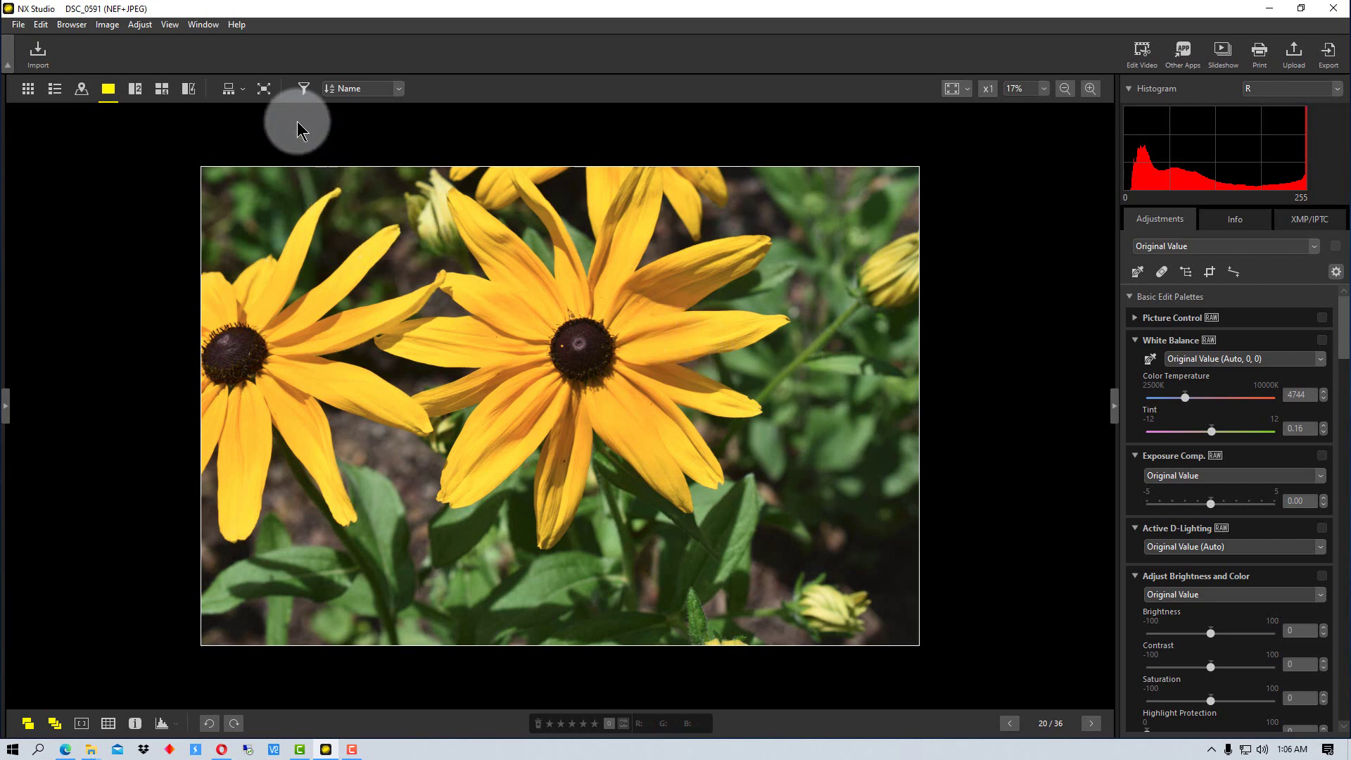
# - Show the filmstrip beneath the photo and enlarge it for bigger thumbnails
pyautogui.click(229, 95)
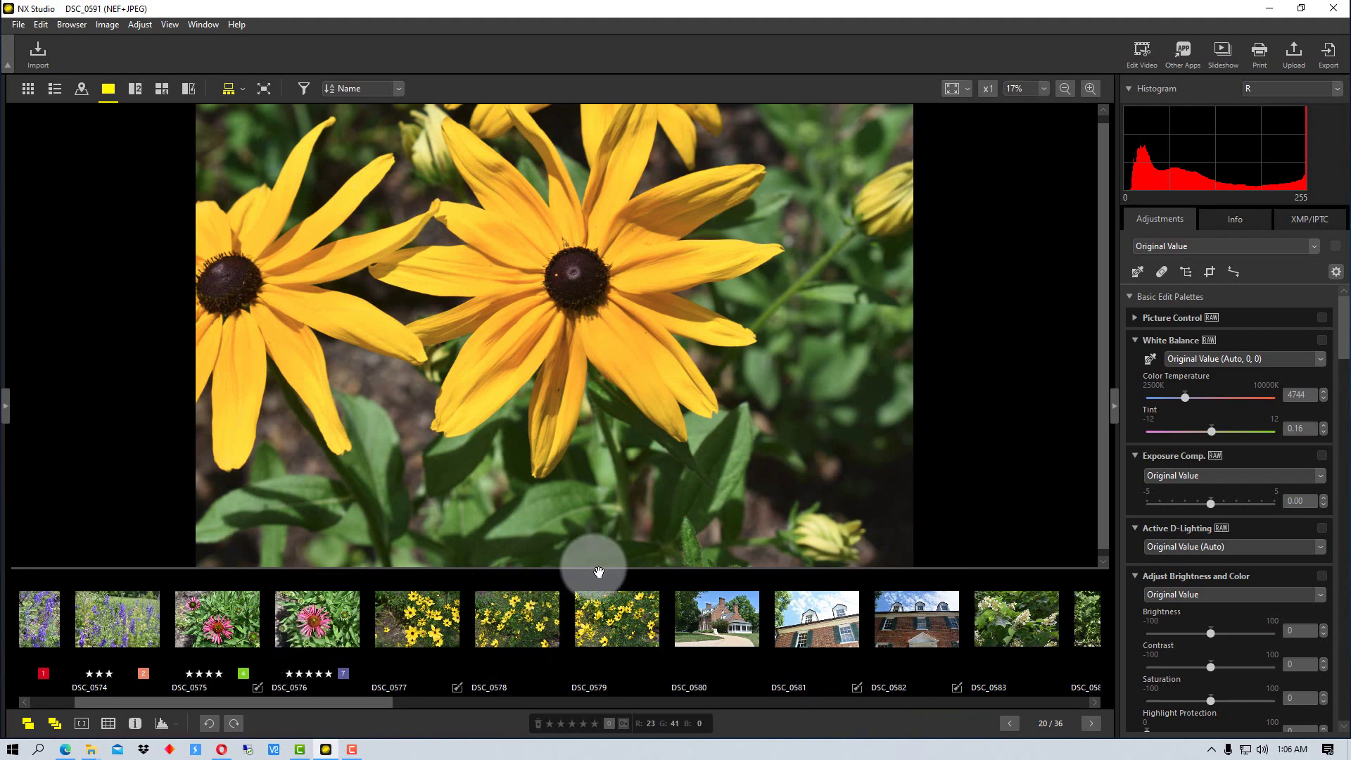
pyautogui.moveTo(596, 562); pyautogui.dragTo(646, 591)
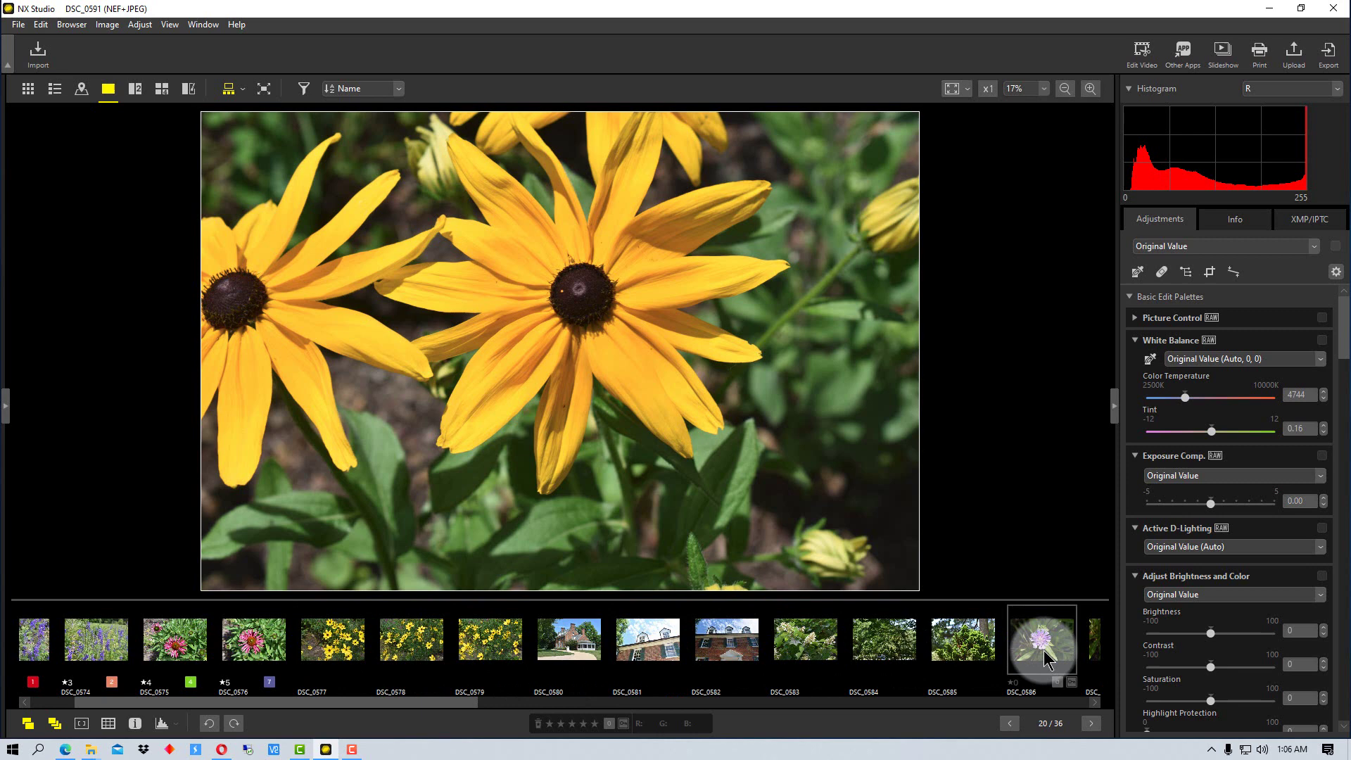
pyautogui.moveTo(447, 699); pyautogui.dragTo(795, 713)
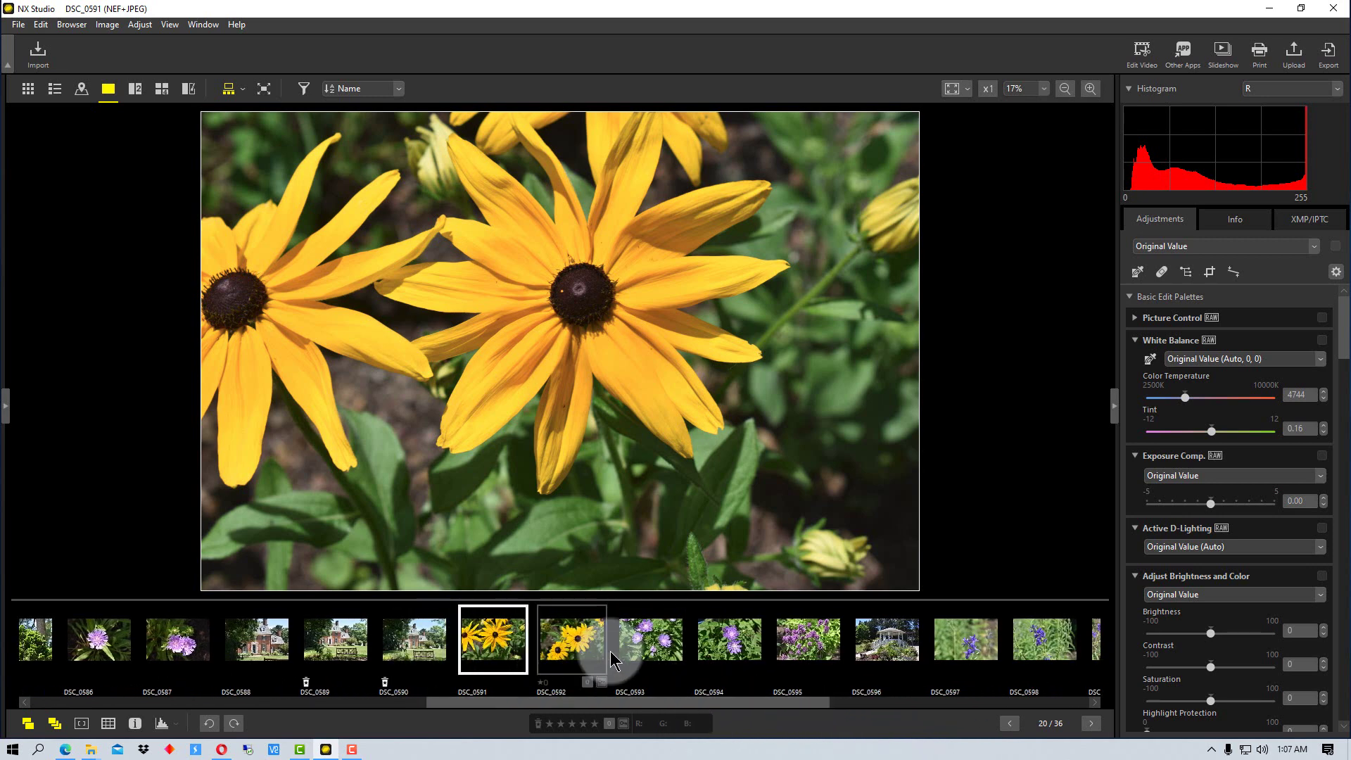
# - Step from DSC_0592 to the purple flower photo DSC_0593
pyautogui.click(573, 643)
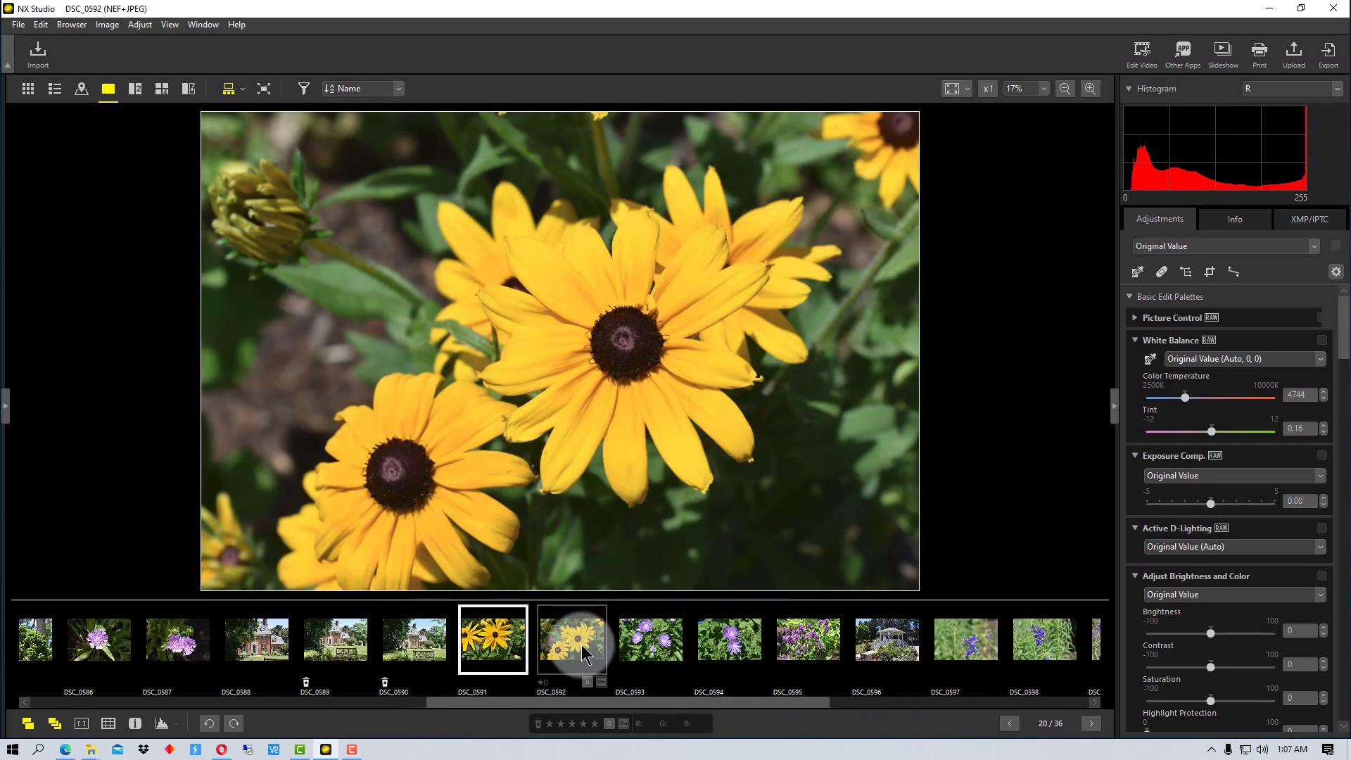
pyautogui.click(655, 640)
pyautogui.moveTo(704, 699); pyautogui.dragTo(339, 694)
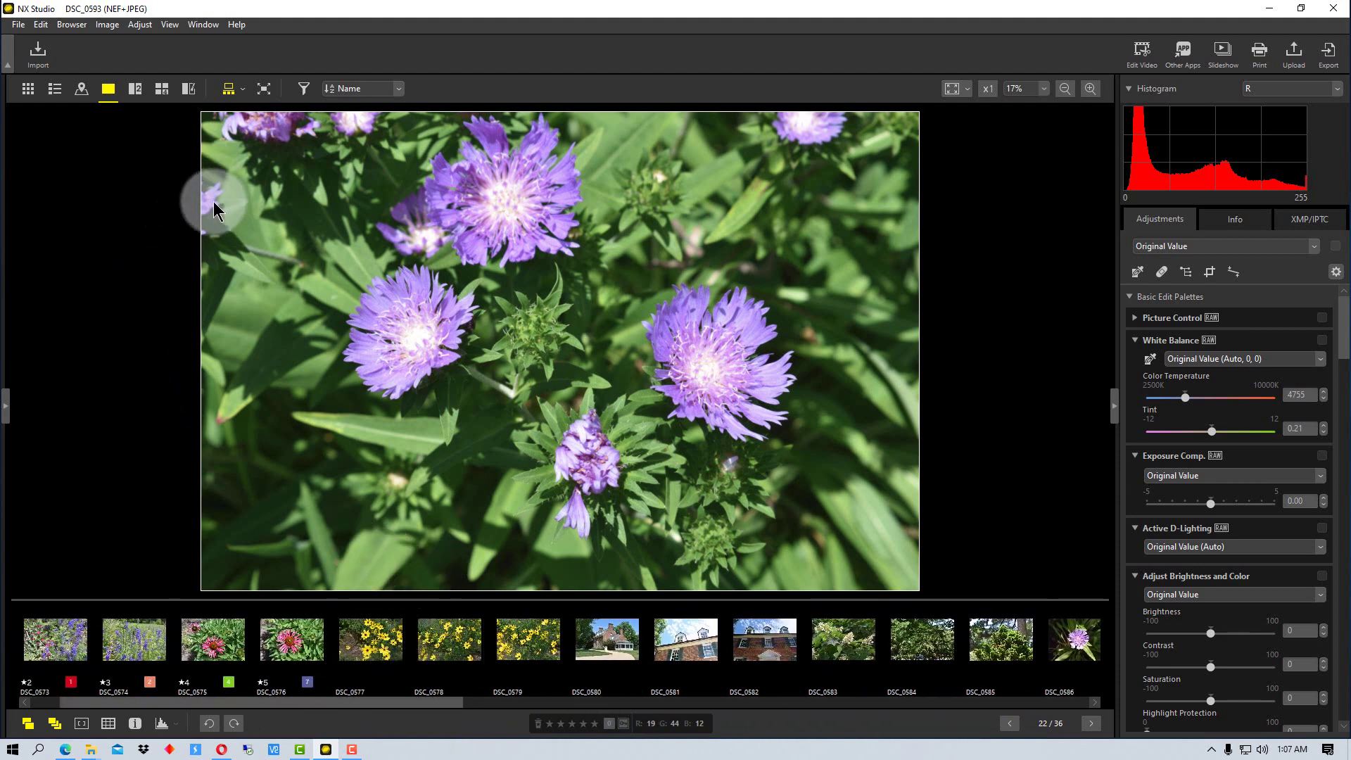
# - Switch the filmstrip to the vertical layout on the left and widen it for larger thumbnails
pyautogui.click(244, 88)
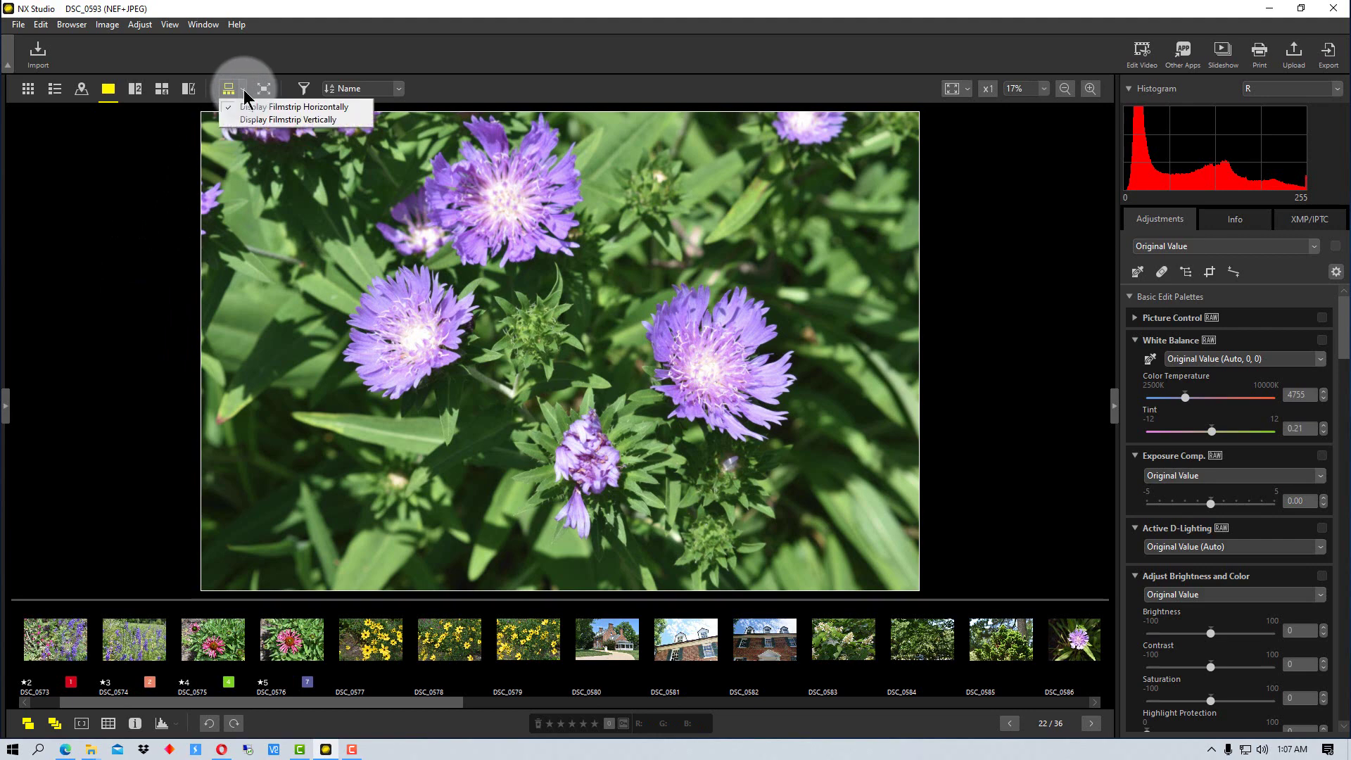
pyautogui.click(251, 119)
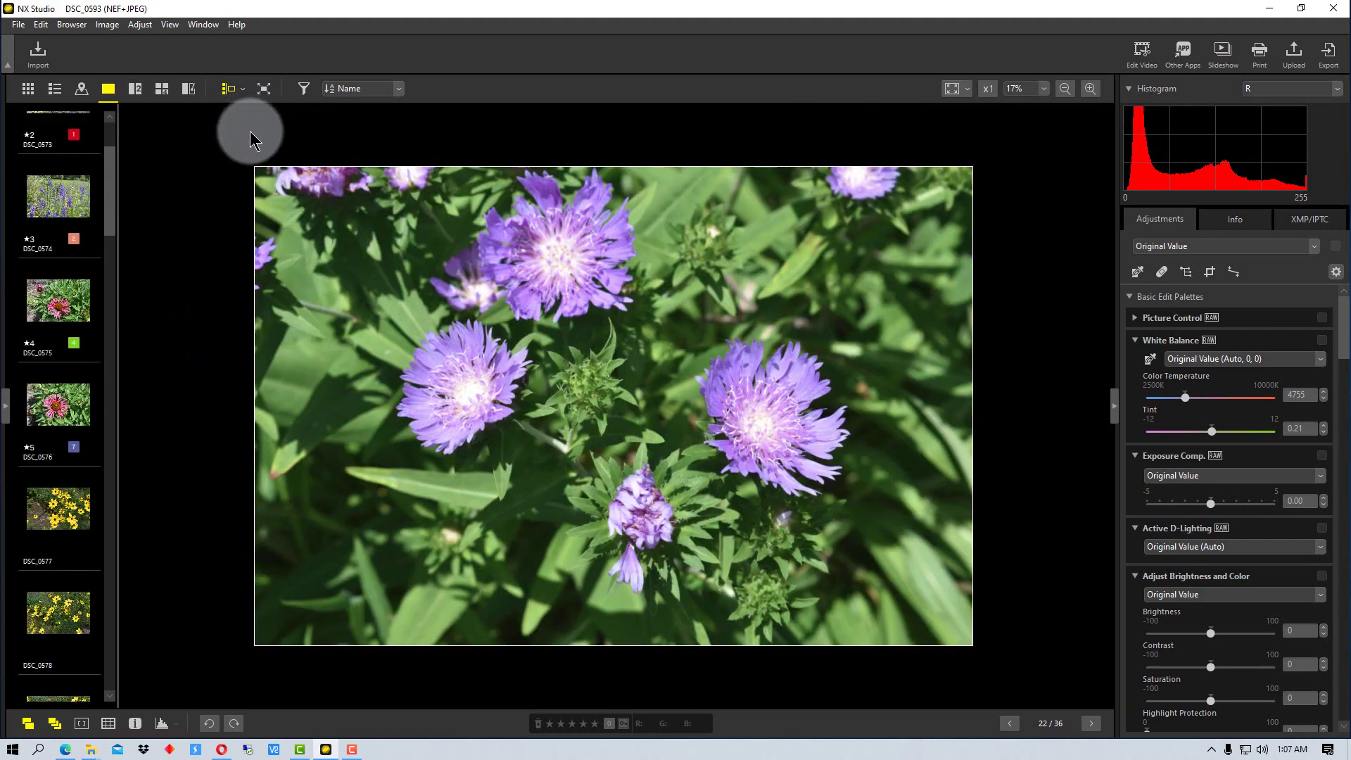
pyautogui.moveTo(120, 257); pyautogui.dragTo(148, 262)
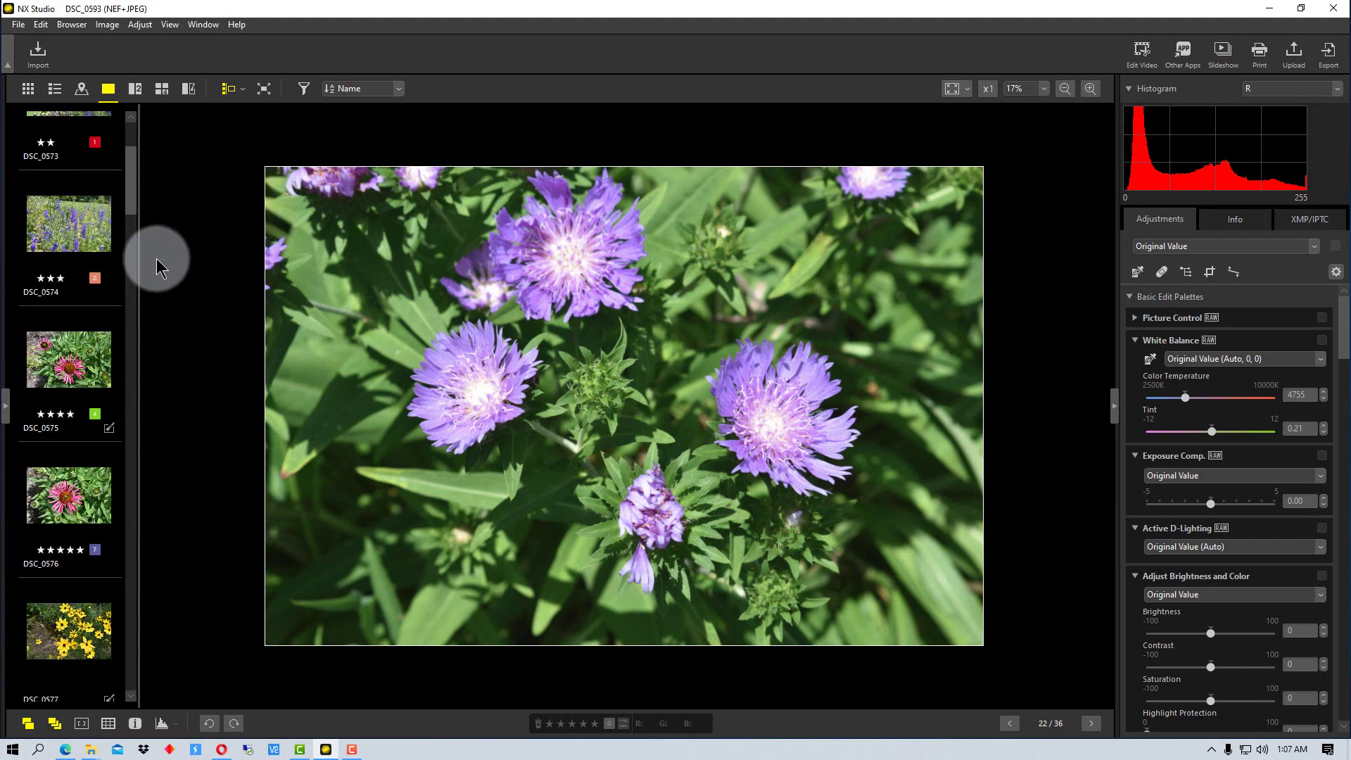
pyautogui.scroll(-1, 74, 341)
pyautogui.scroll(1, 75, 341)
pyautogui.scroll(-1, 76, 338)
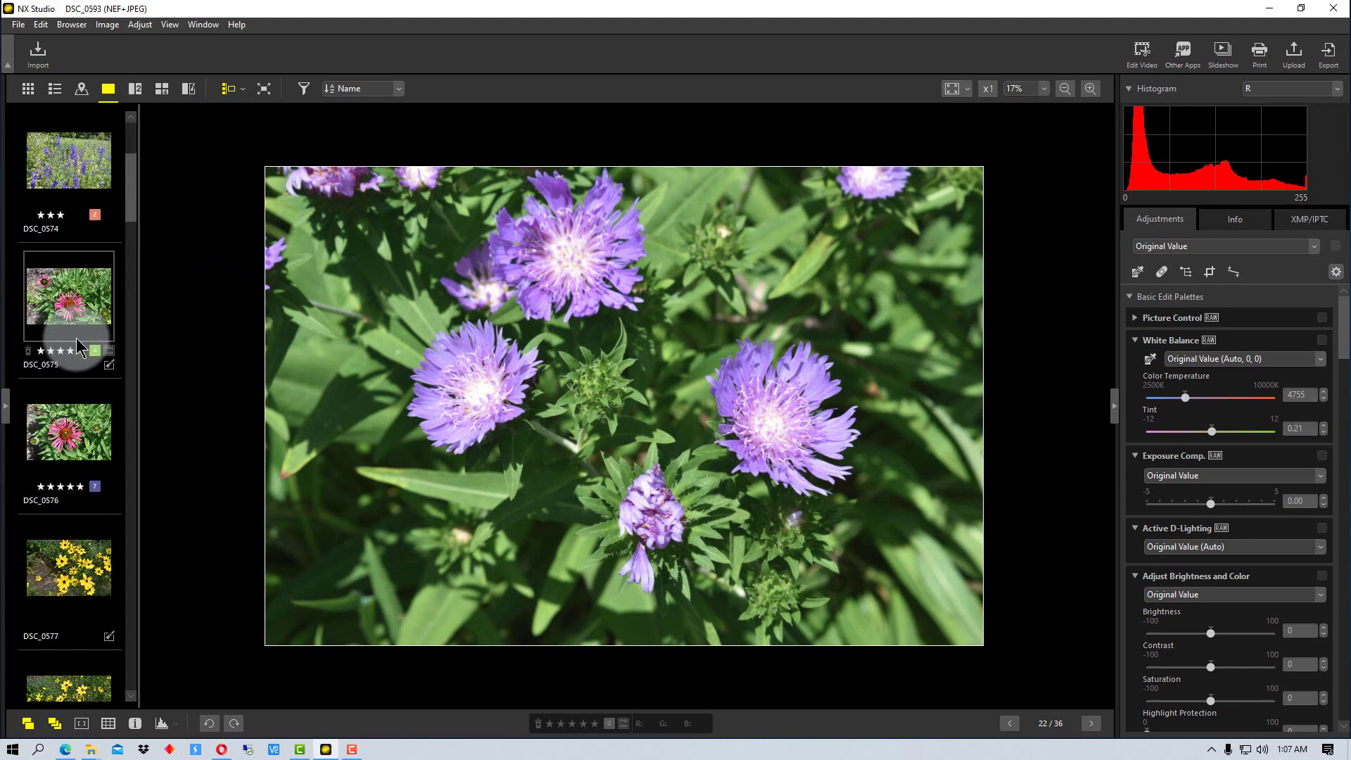
pyautogui.scroll(2, 76, 338)
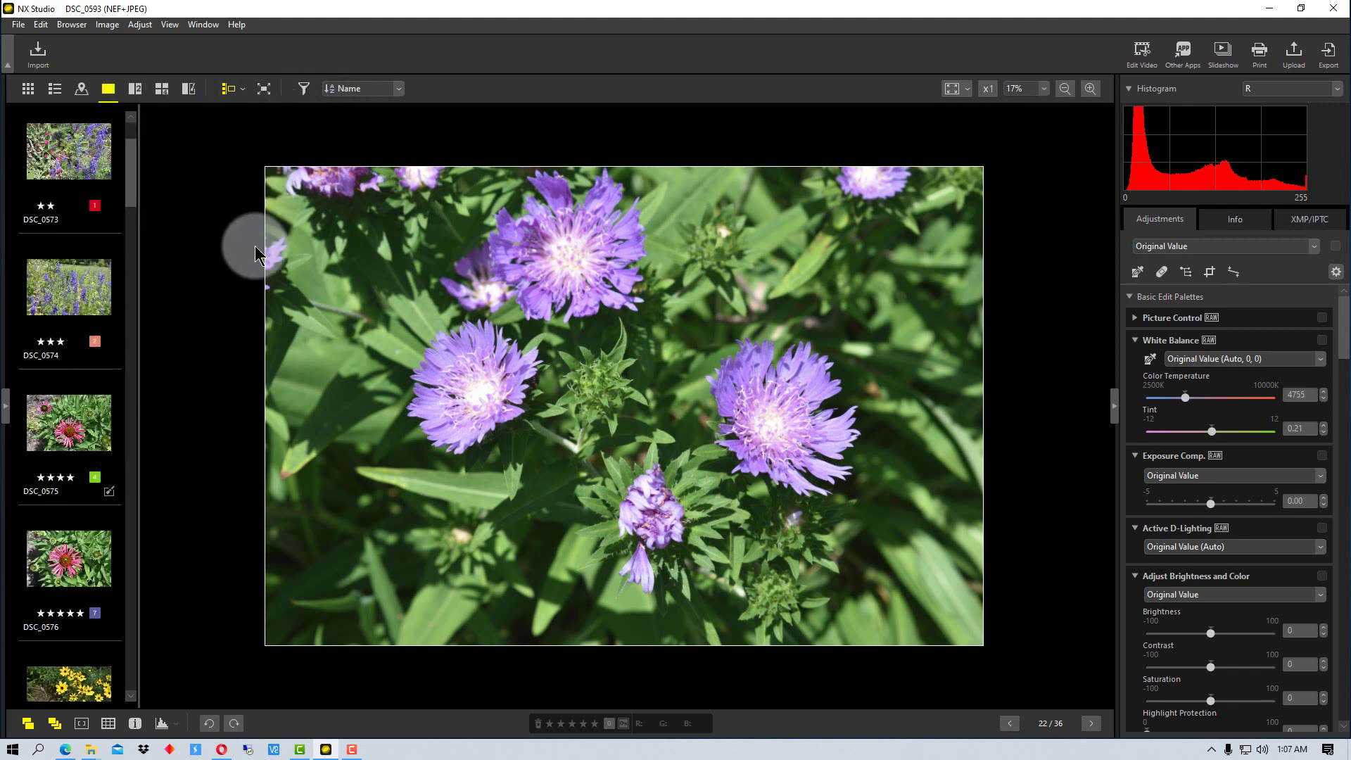
pyautogui.moveTo(82, 348)
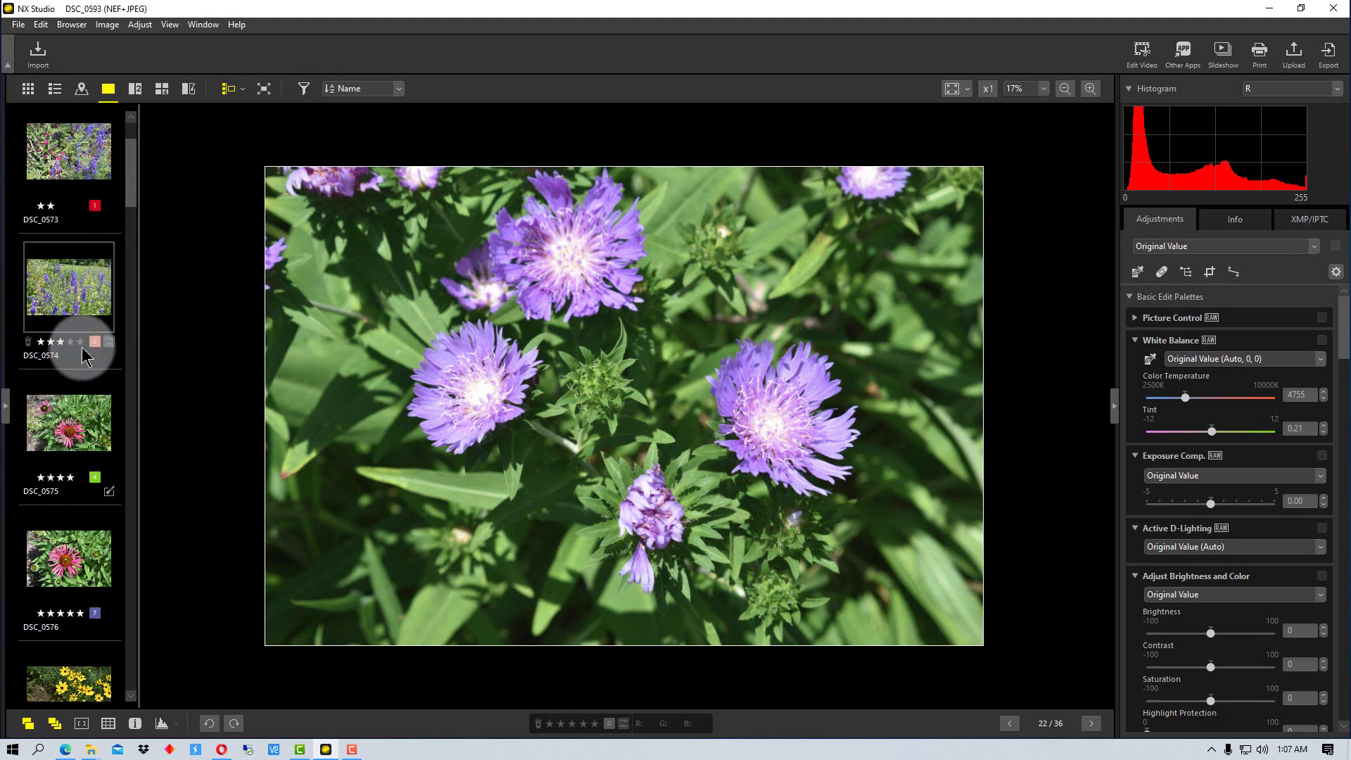
# - Switch to the 2-image view and load DSC_0595 into the right pane beside DSC_0593
pyautogui.click(140, 87)
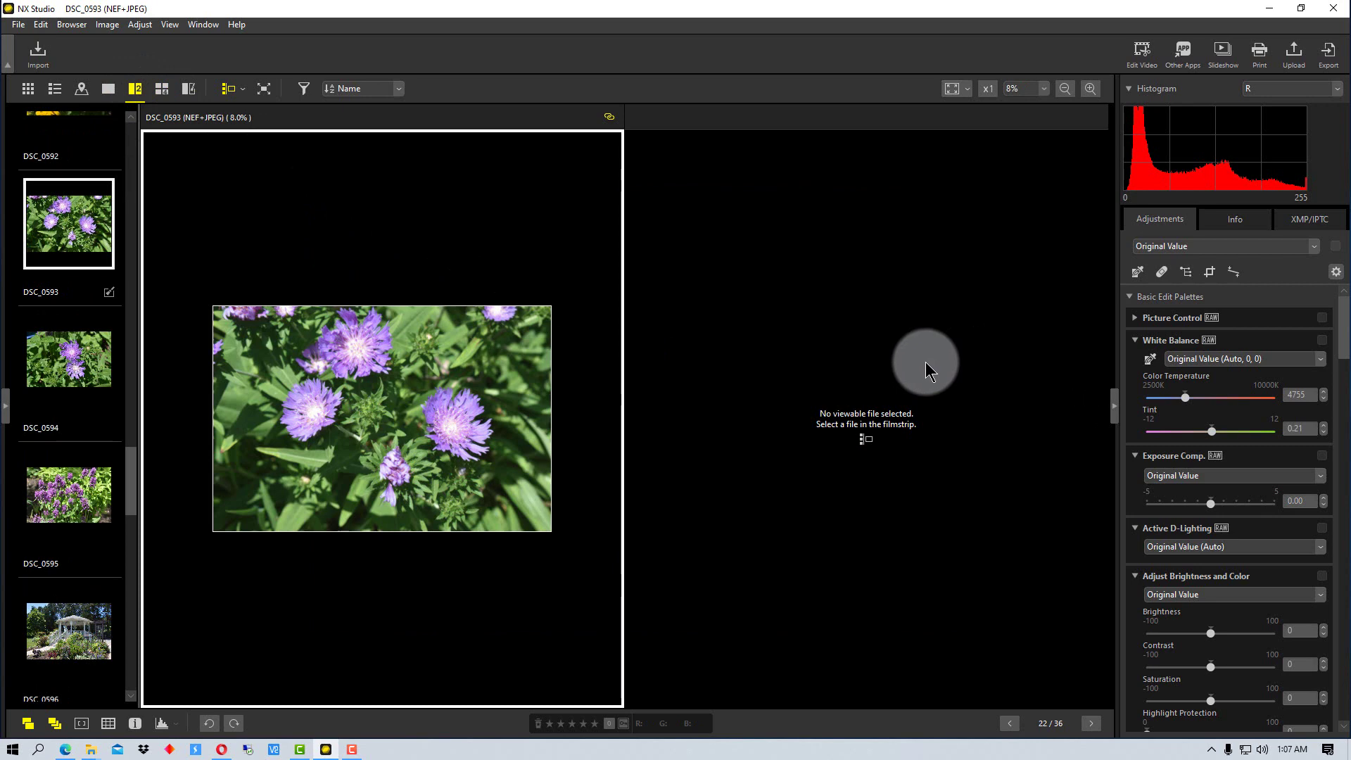
pyautogui.click(873, 398)
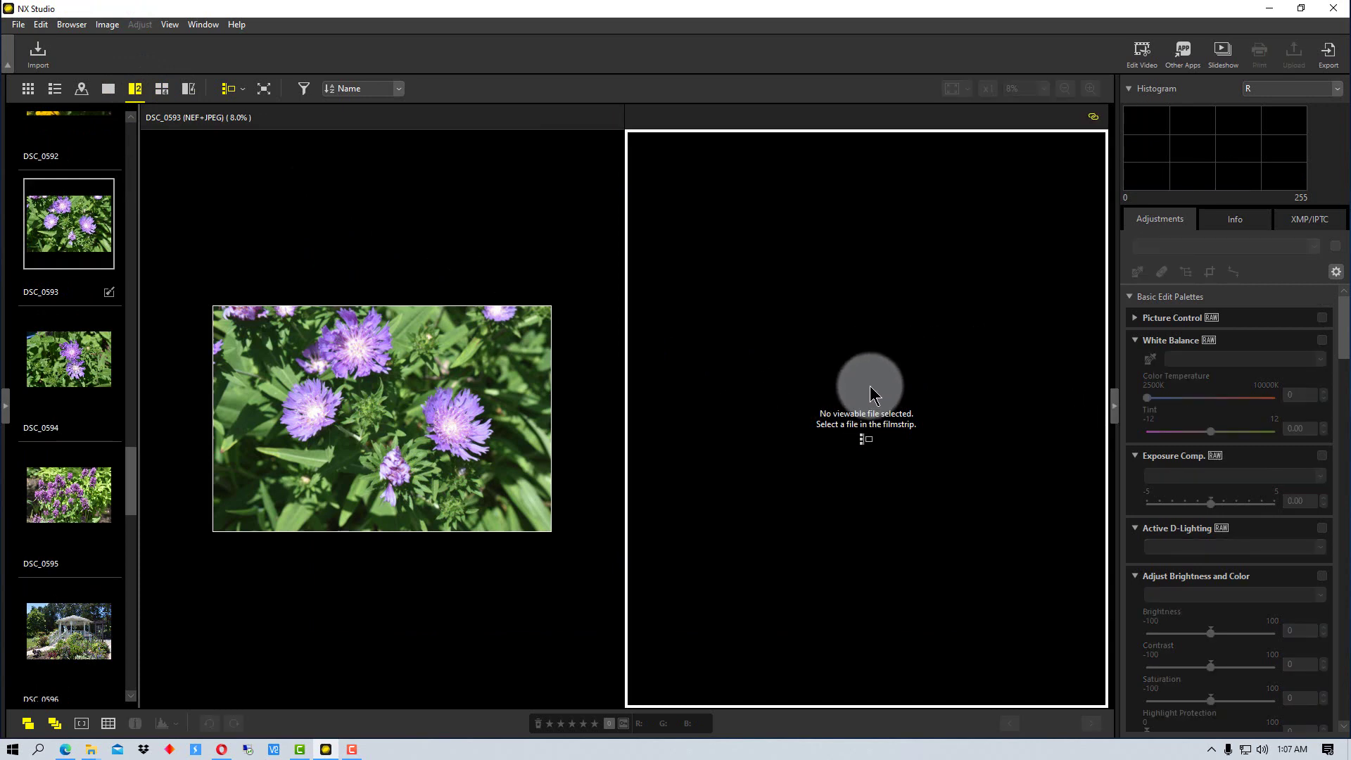
pyautogui.moveTo(79, 501)
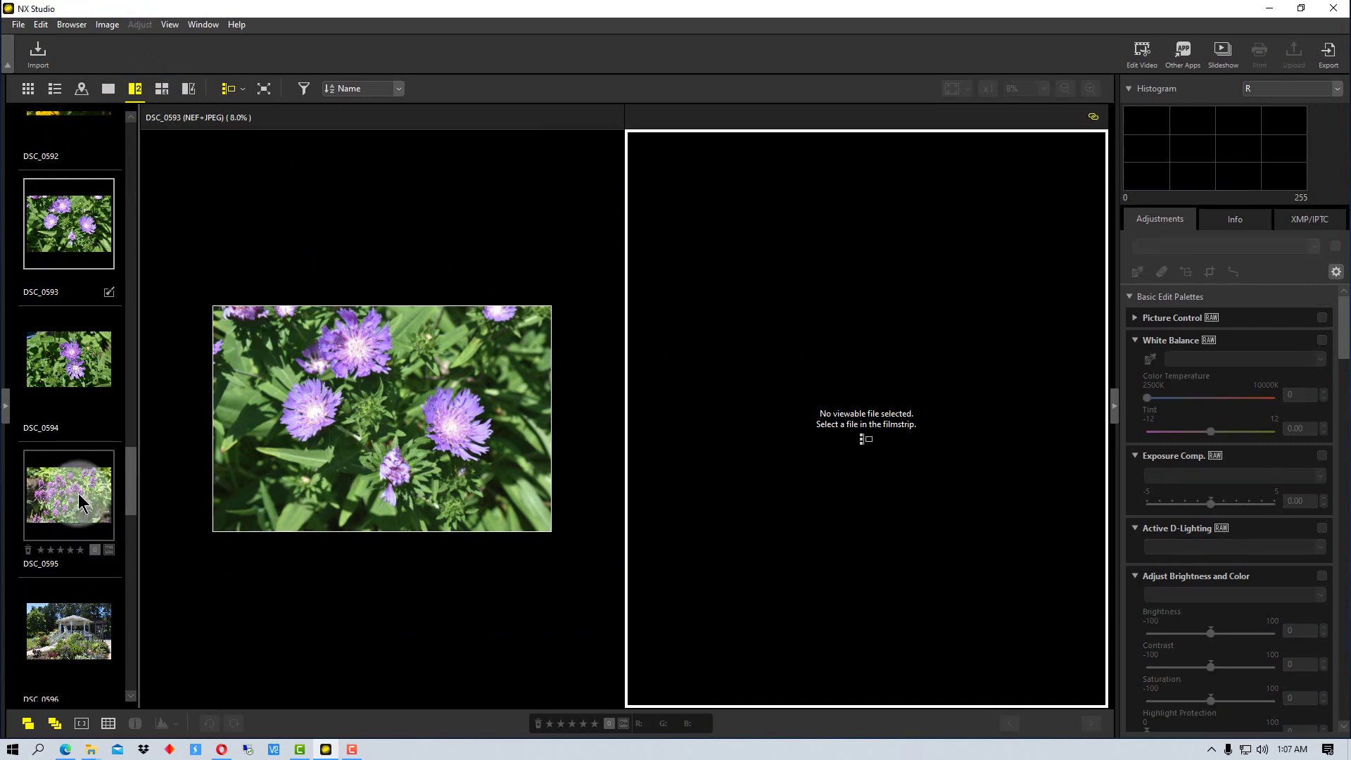
pyautogui.click(79, 502)
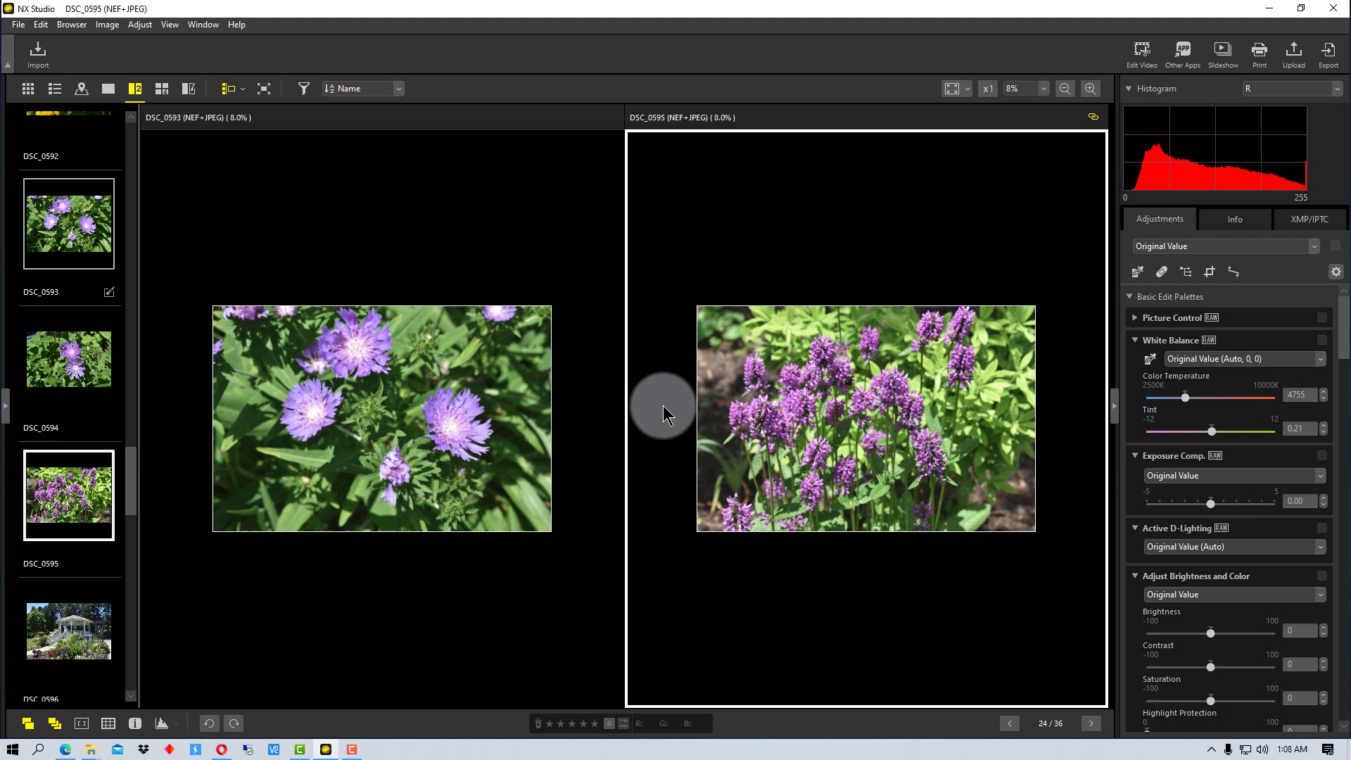
# - Switch to the 4-image view, loading DSC_0596 lower-left and DSC_0597 lower-right
pyautogui.click(161, 90)
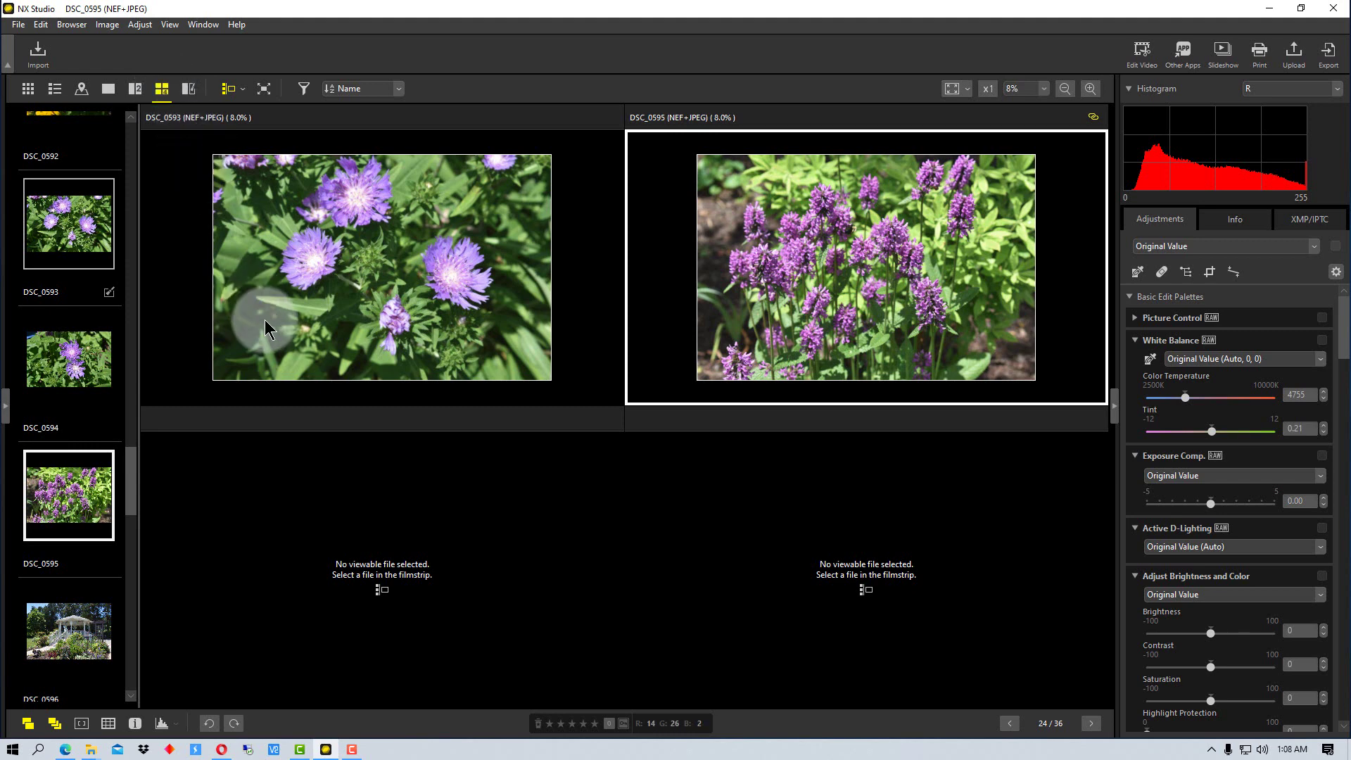
pyautogui.click(268, 579)
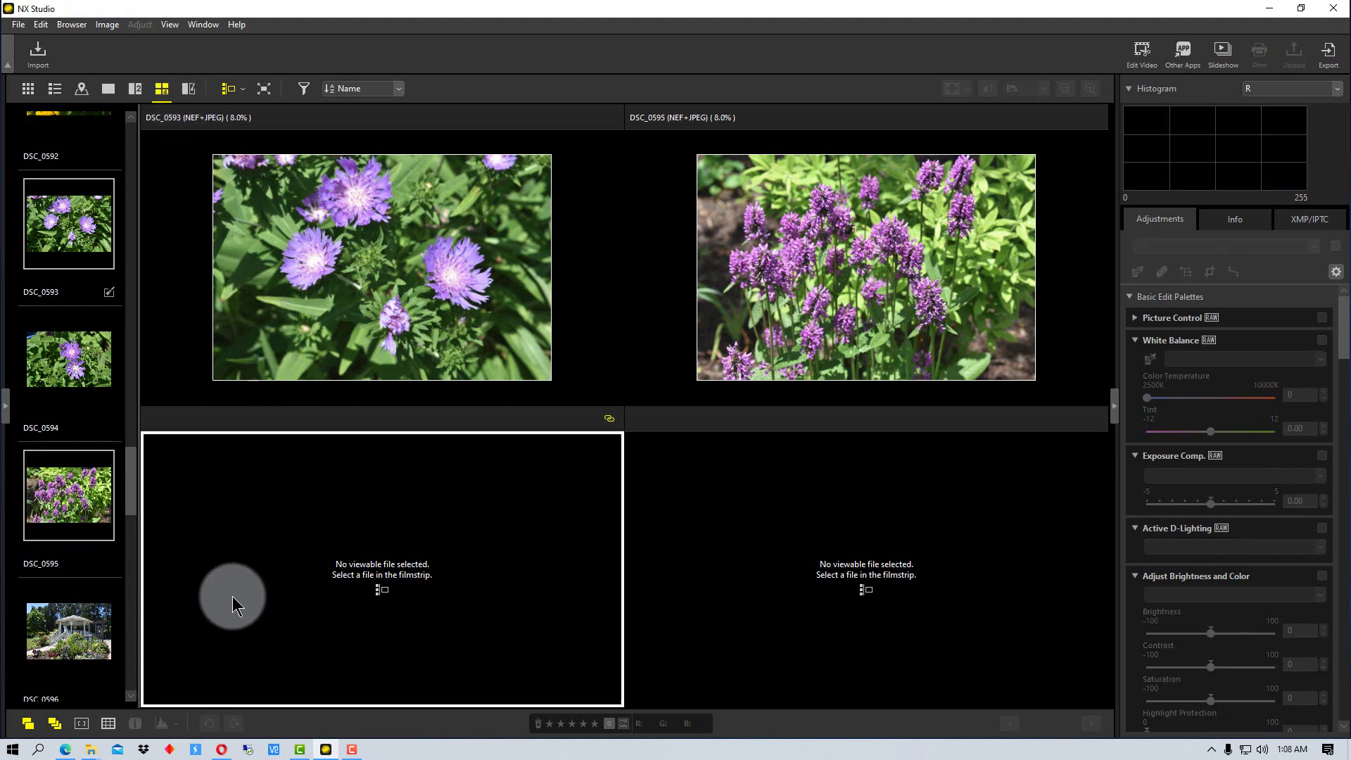
pyautogui.scroll(-1, 70, 620)
pyautogui.click(88, 583)
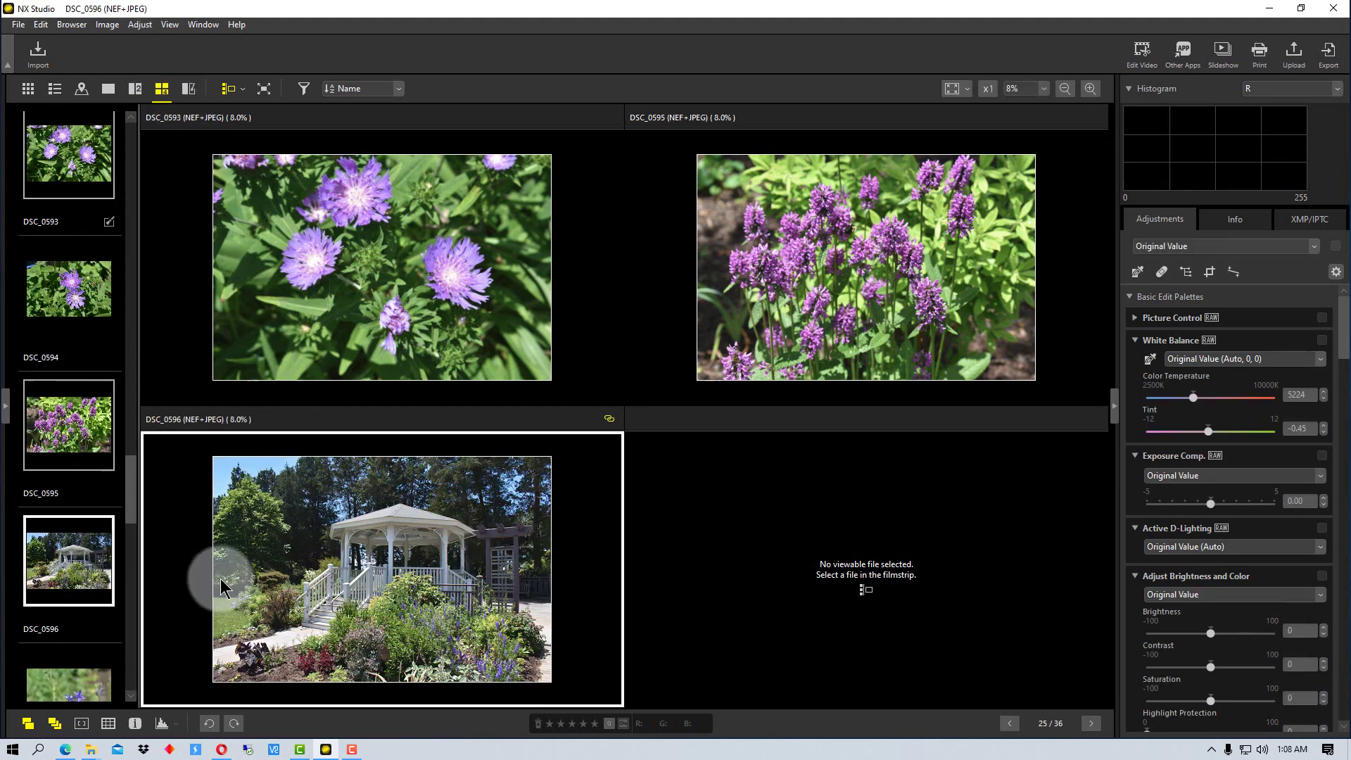
pyautogui.scroll(-2, 90, 543)
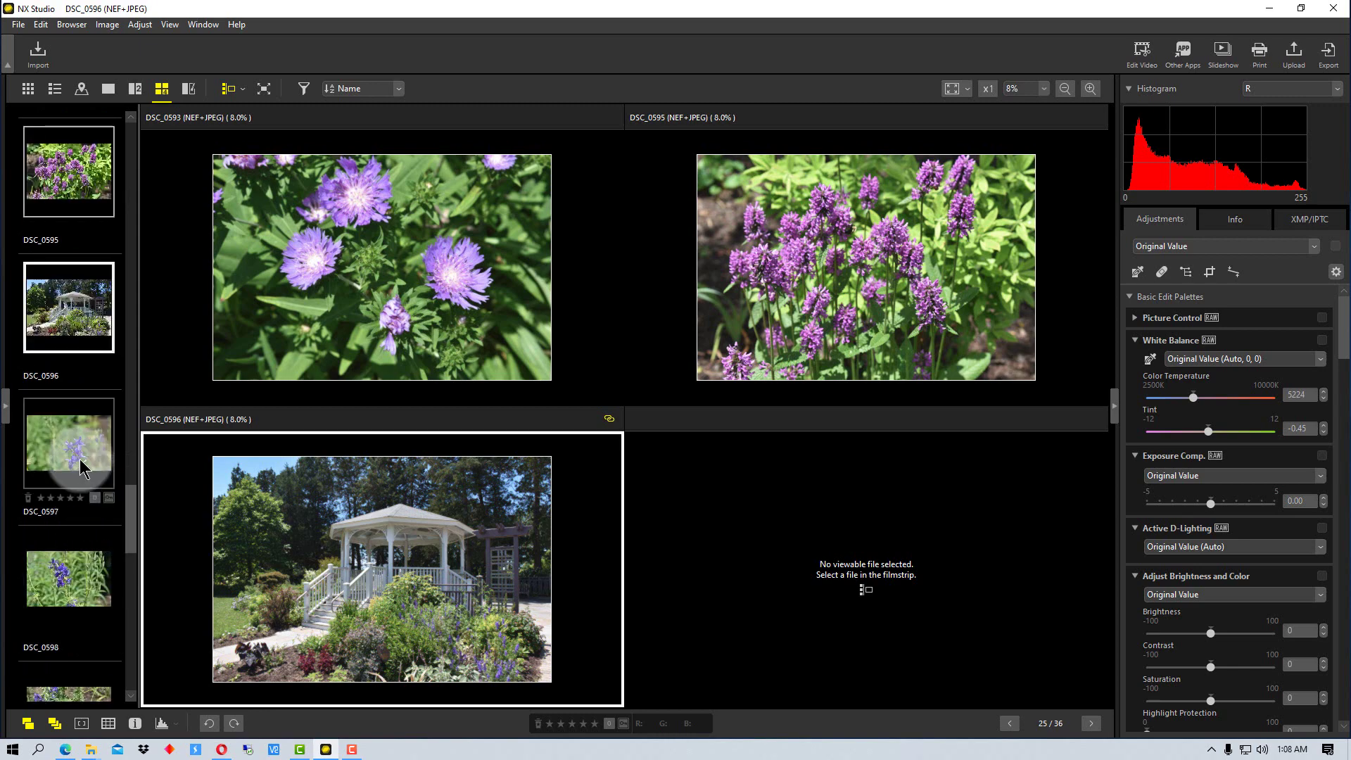
pyautogui.click(896, 569)
pyautogui.click(92, 450)
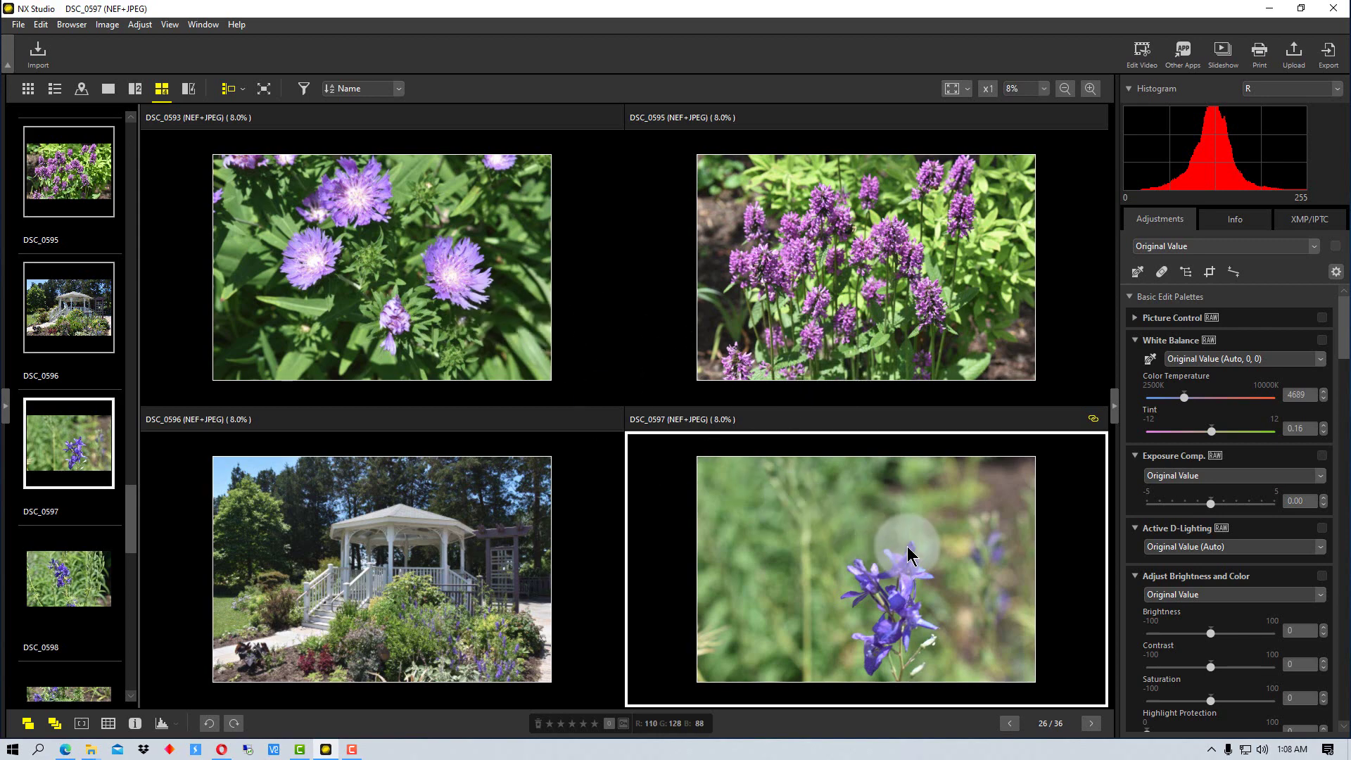
# - Turn off zoom syncing and zoom into the DSC_0597 flower photo on its own
pyautogui.scroll(5, 909, 542)
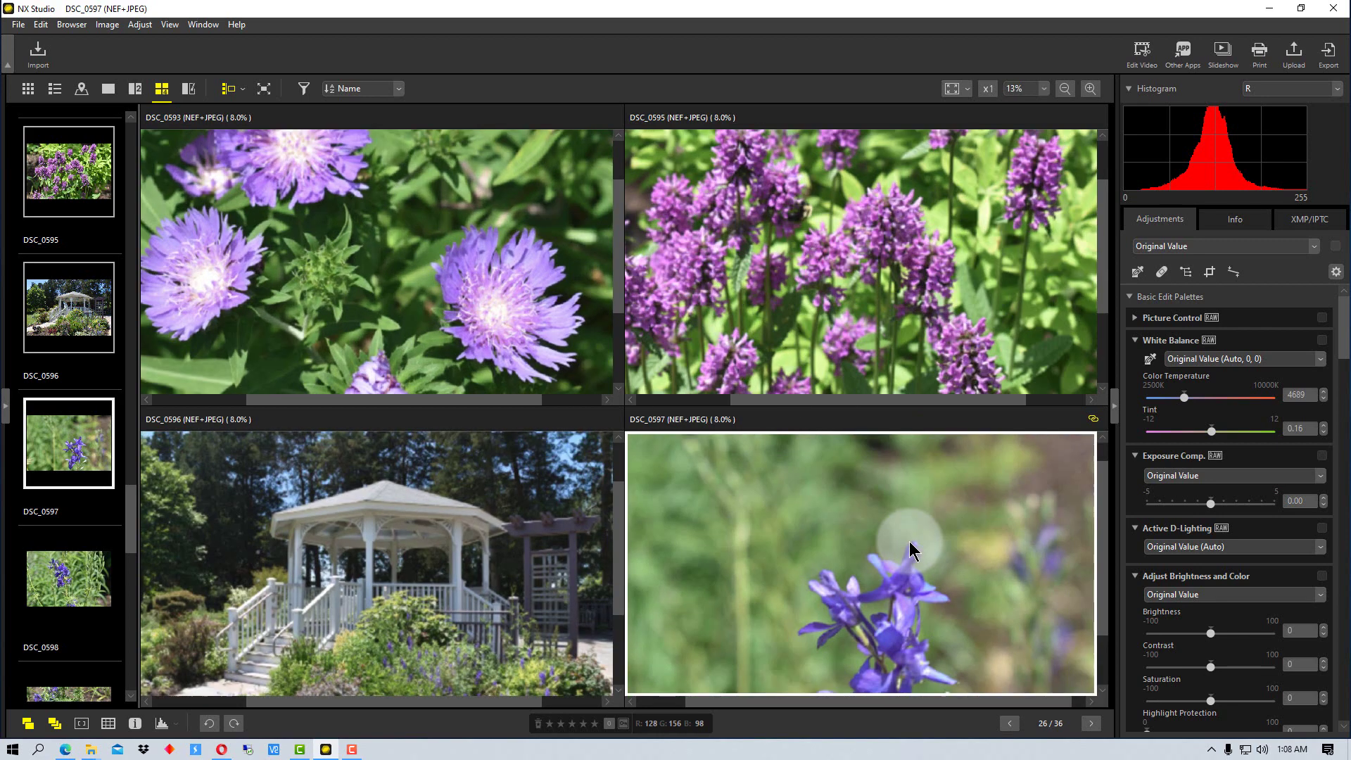
pyautogui.scroll(-4, 914, 547)
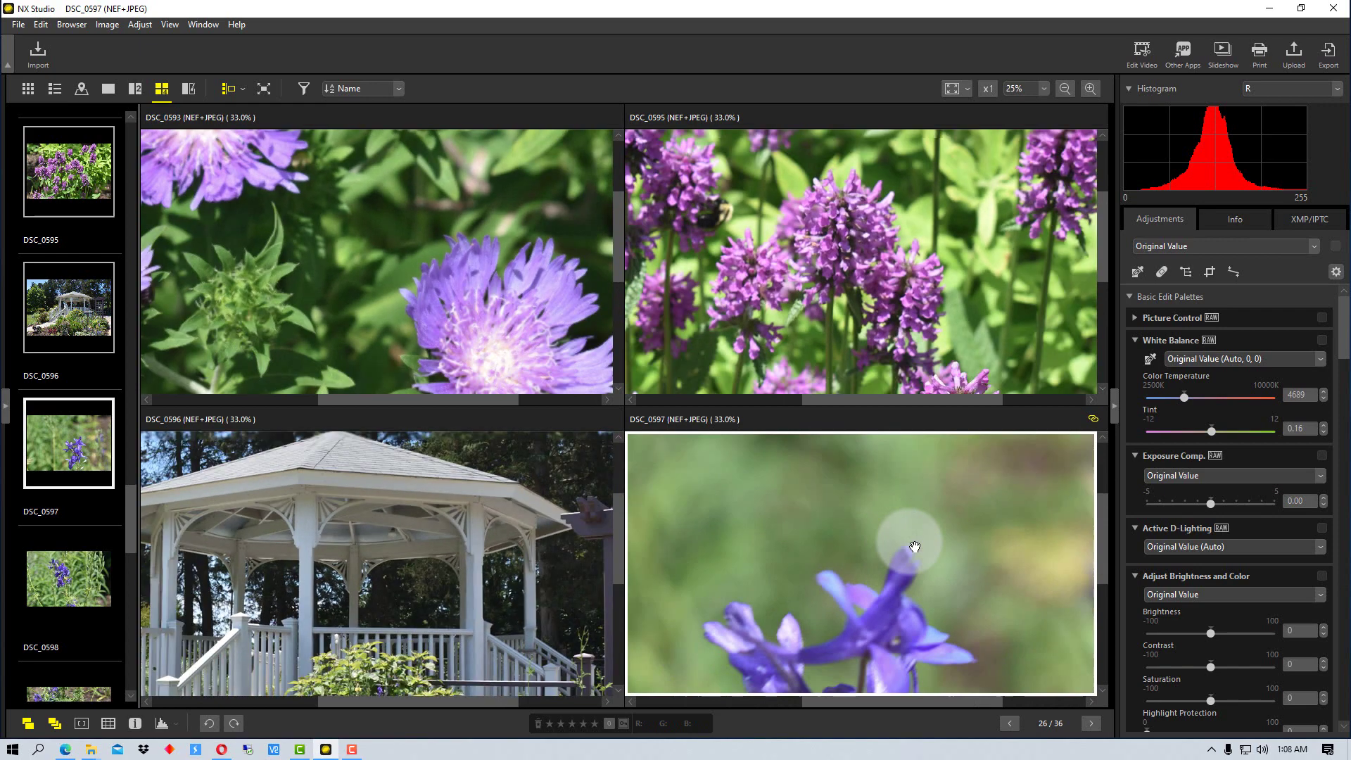
pyautogui.scroll(-2, 915, 547)
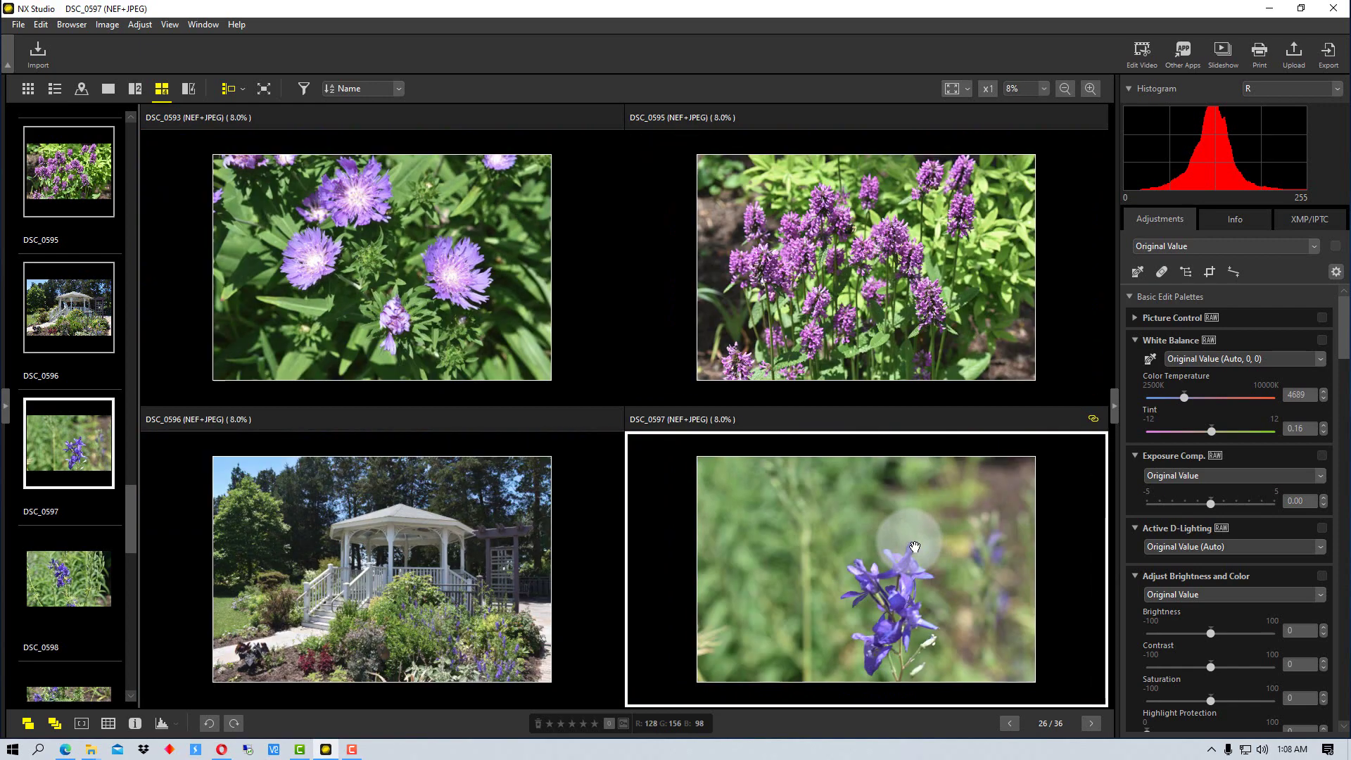
pyautogui.click(1094, 420)
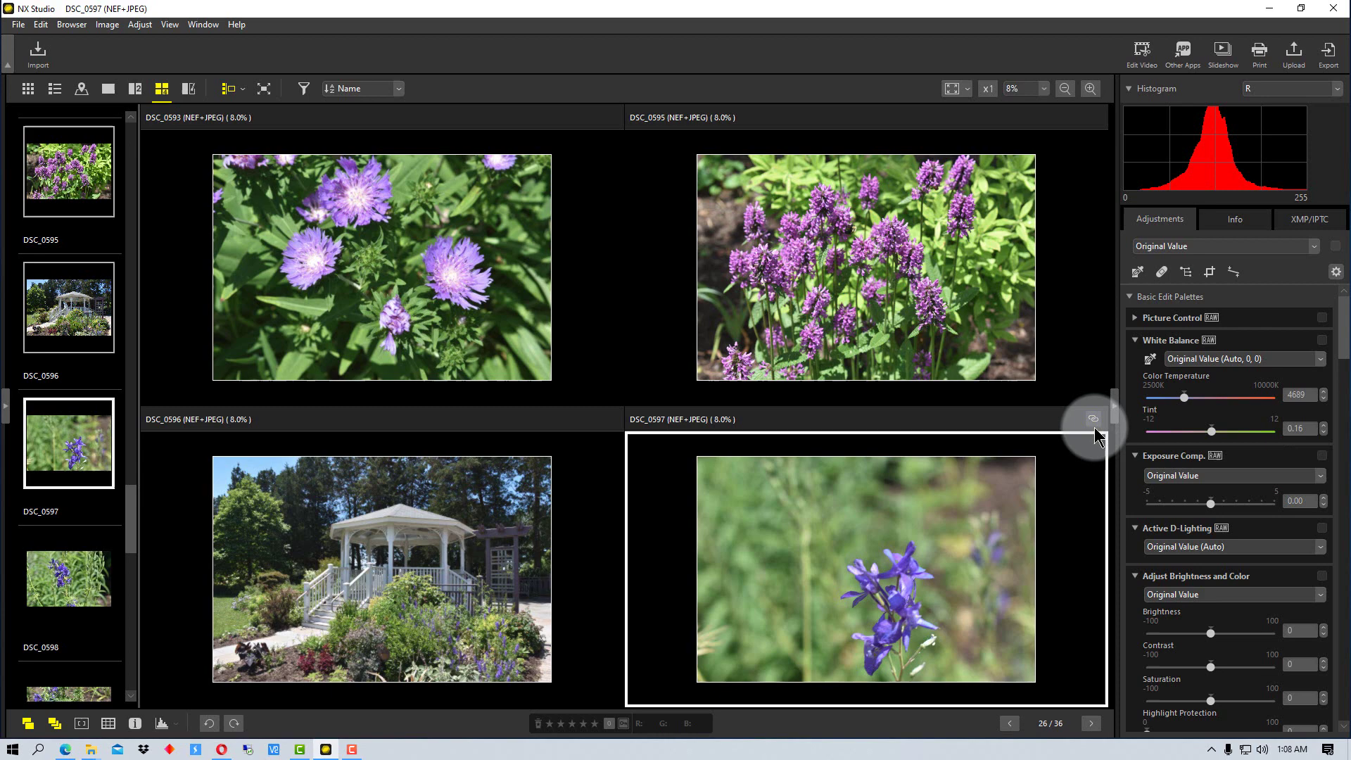
pyautogui.click(978, 513)
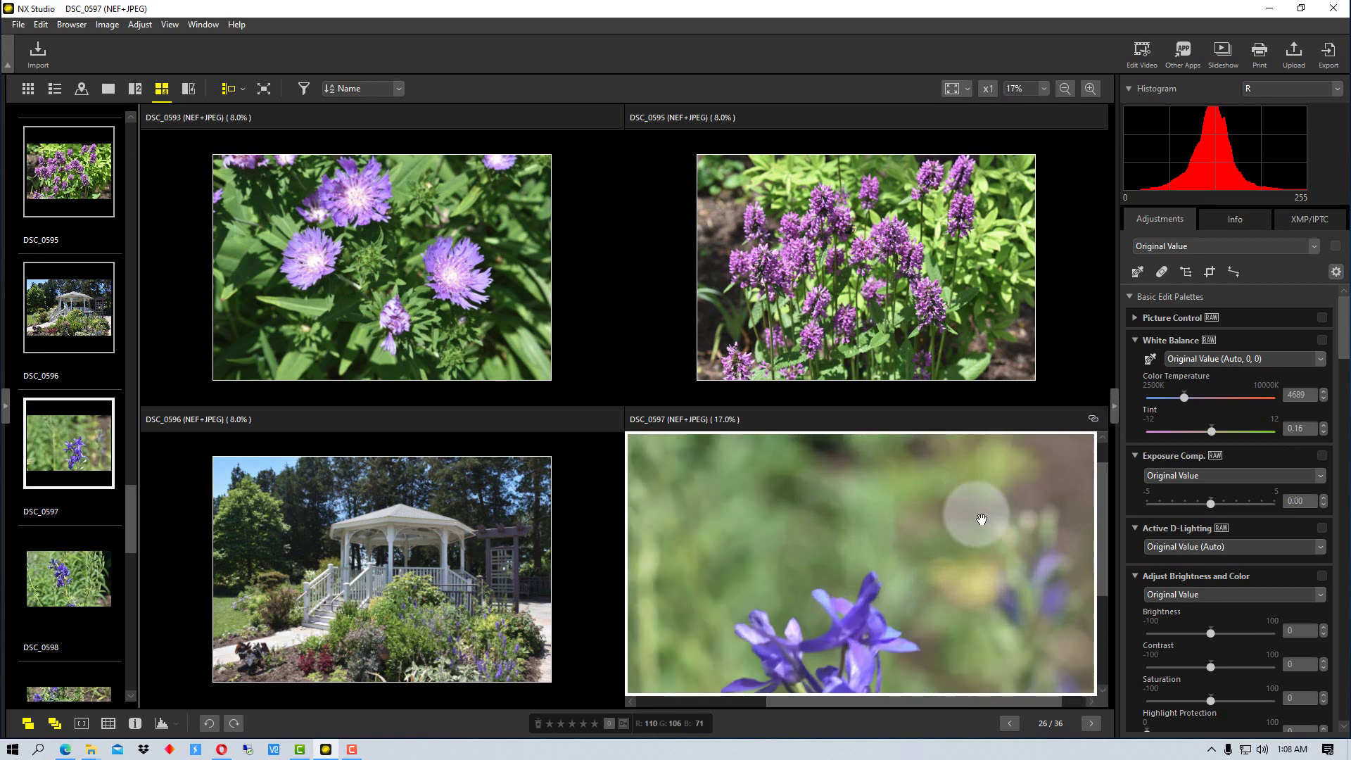
# - Zoom DSC_0595 out and back in, then resync all panes to DSC_0593 at 8%
pyautogui.click(934, 360)
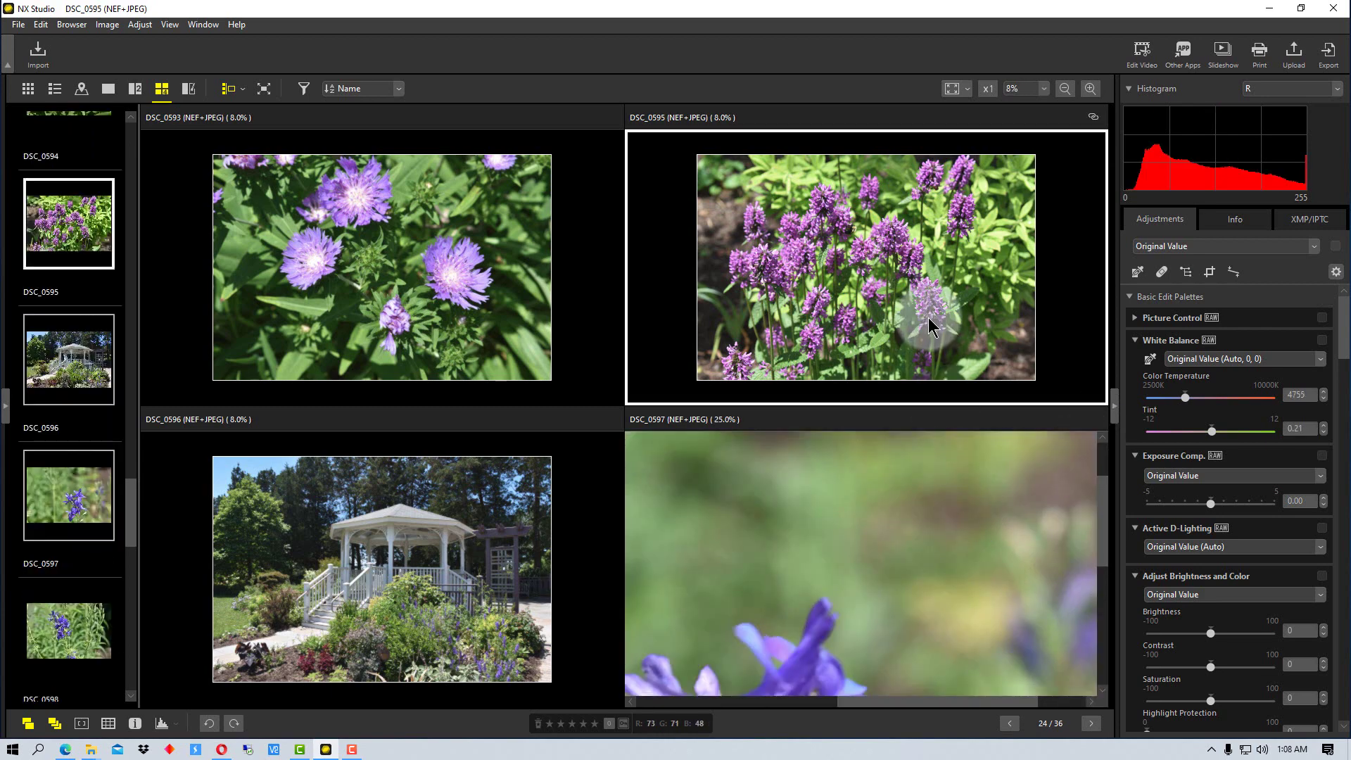
pyautogui.hotkey('ctrl', '-')
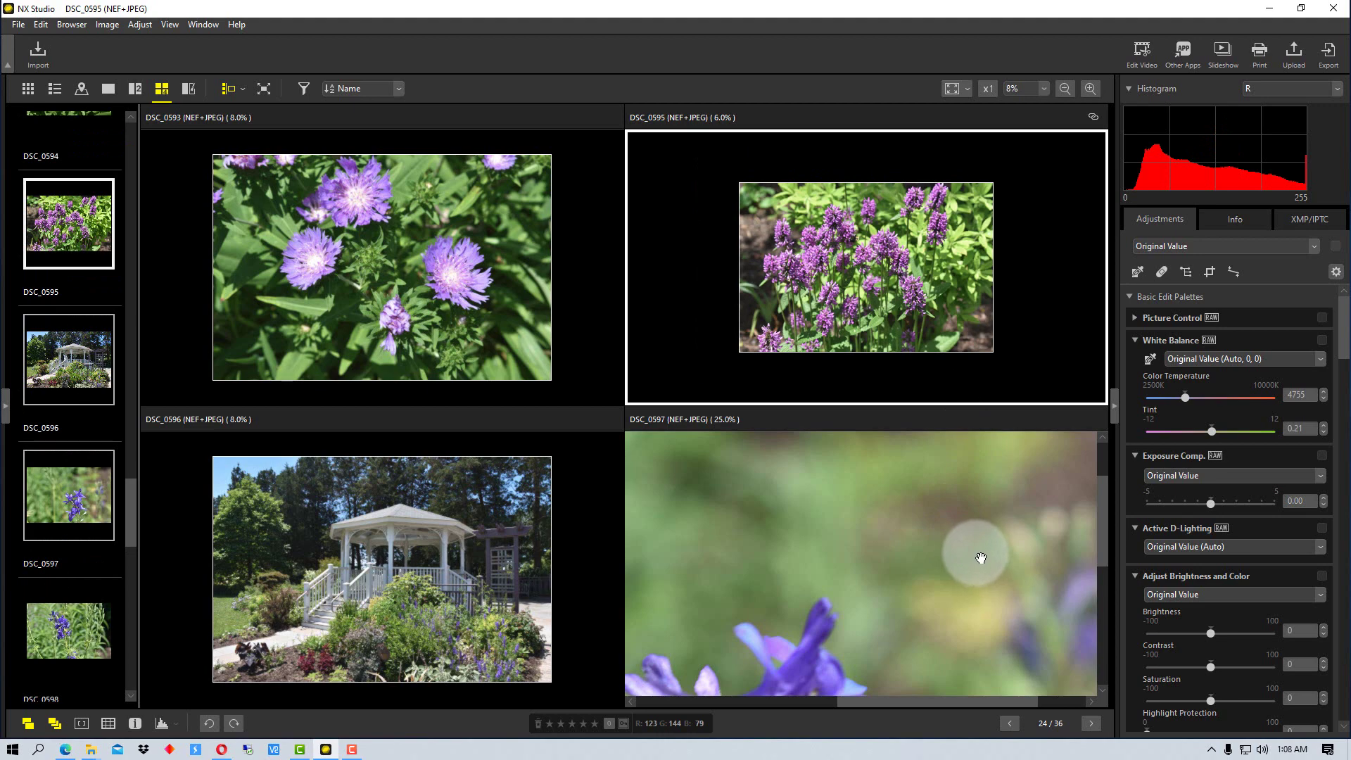
pyautogui.click(936, 335)
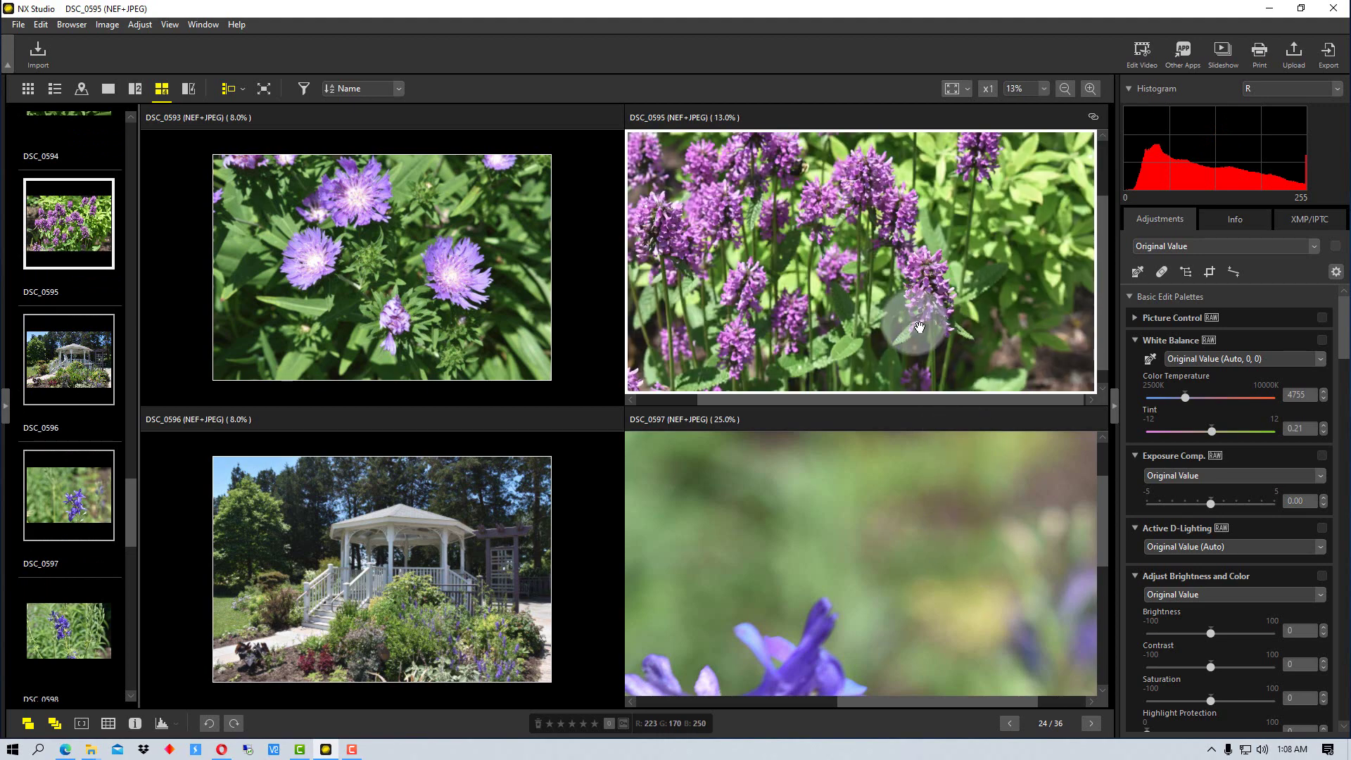
pyautogui.click(493, 271)
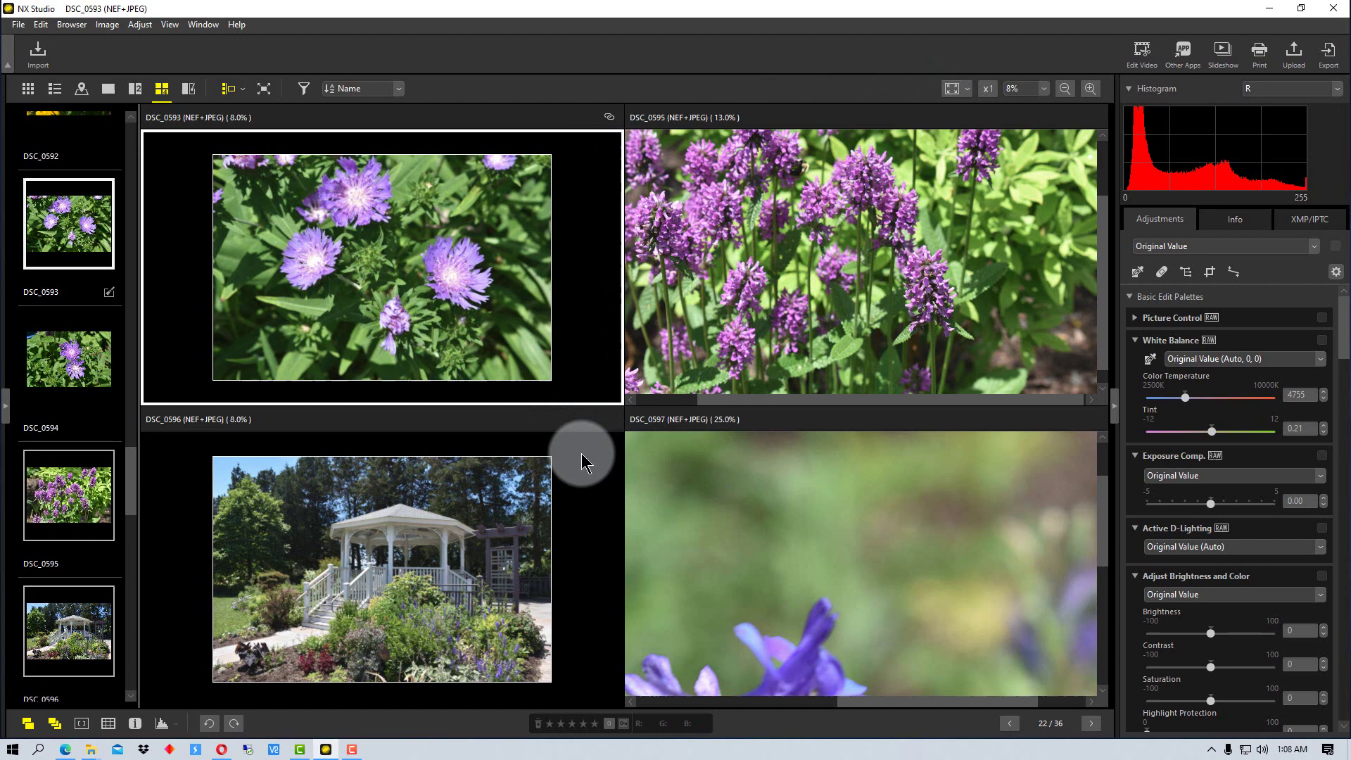
pyautogui.click(608, 117)
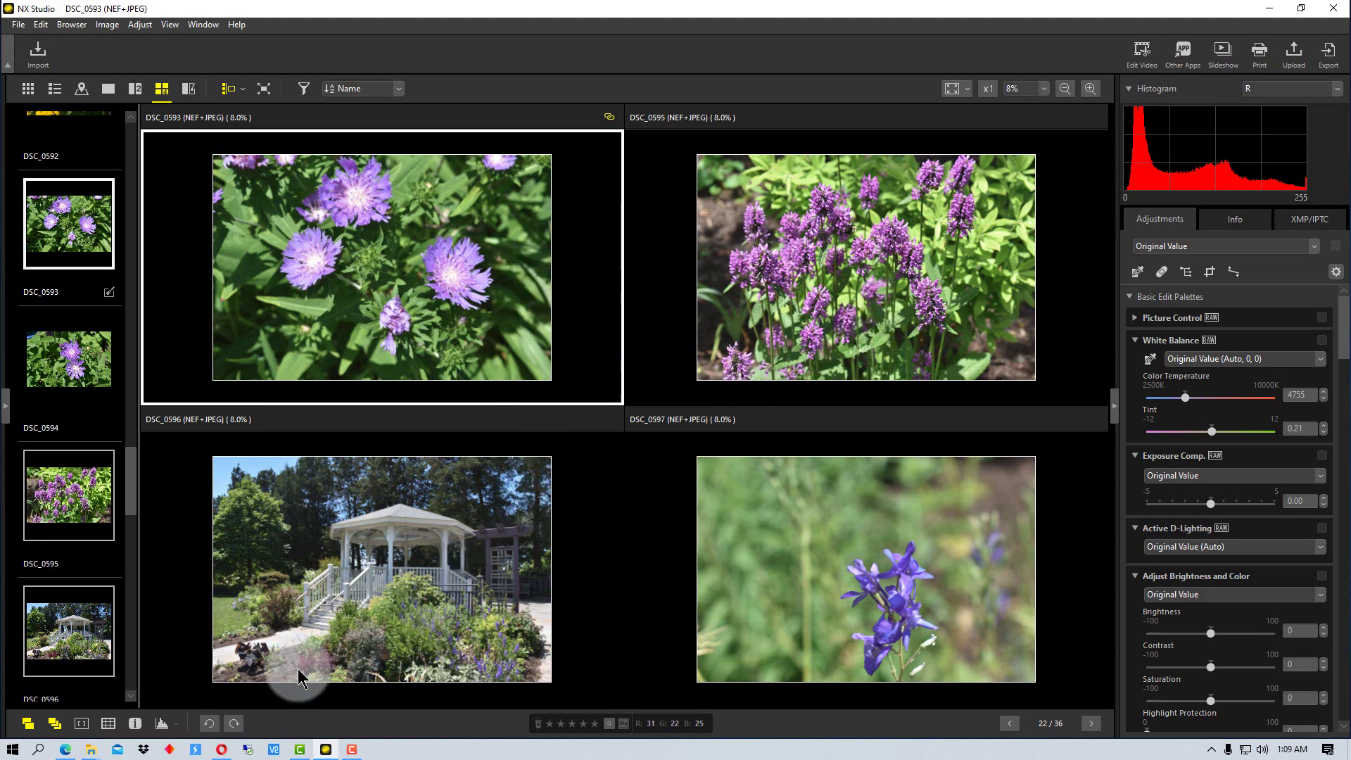
# - Turn on the image info overlay with date, camera, lens, ISO, shutter and aperture
pyautogui.click(135, 725)
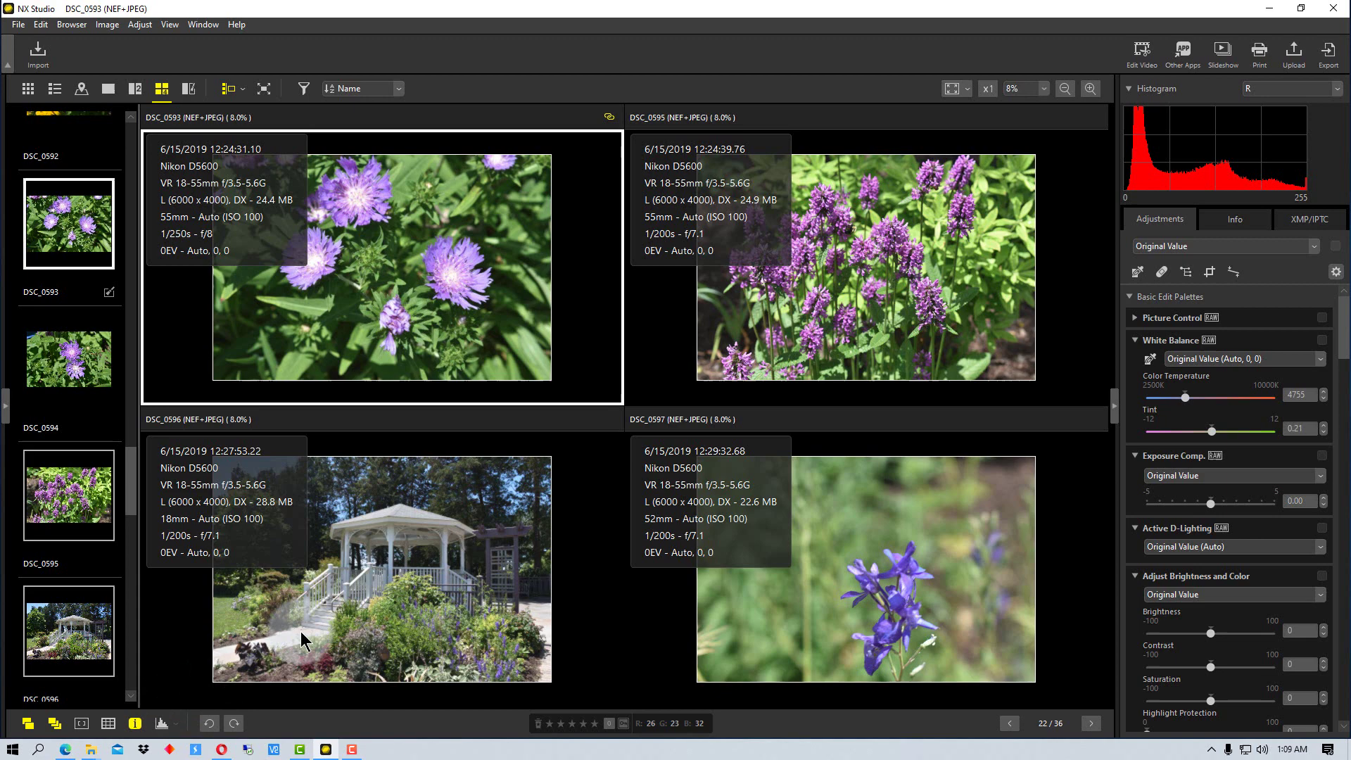
# - Turn on histogram overlays, adding the combined RGB and then separate R/G/B histograms
pyautogui.click(162, 724)
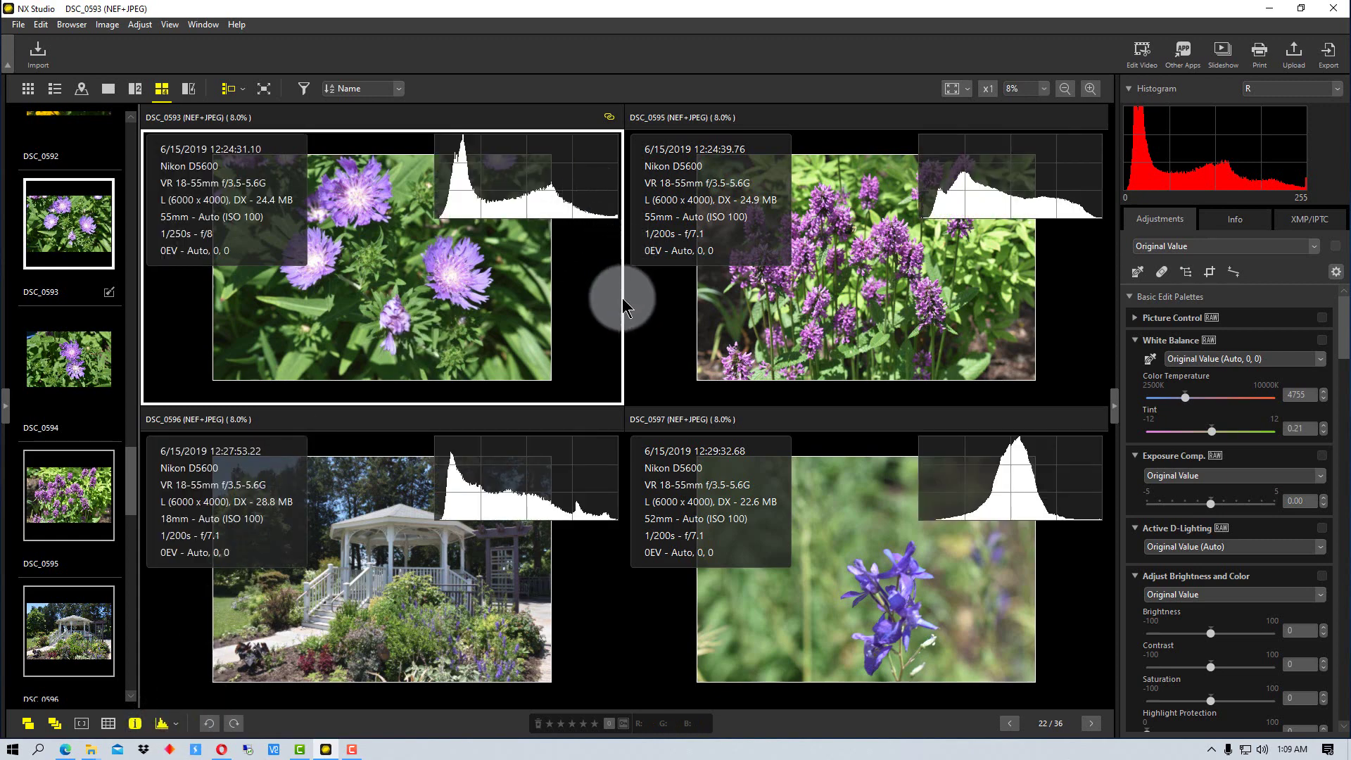
pyautogui.click(175, 725)
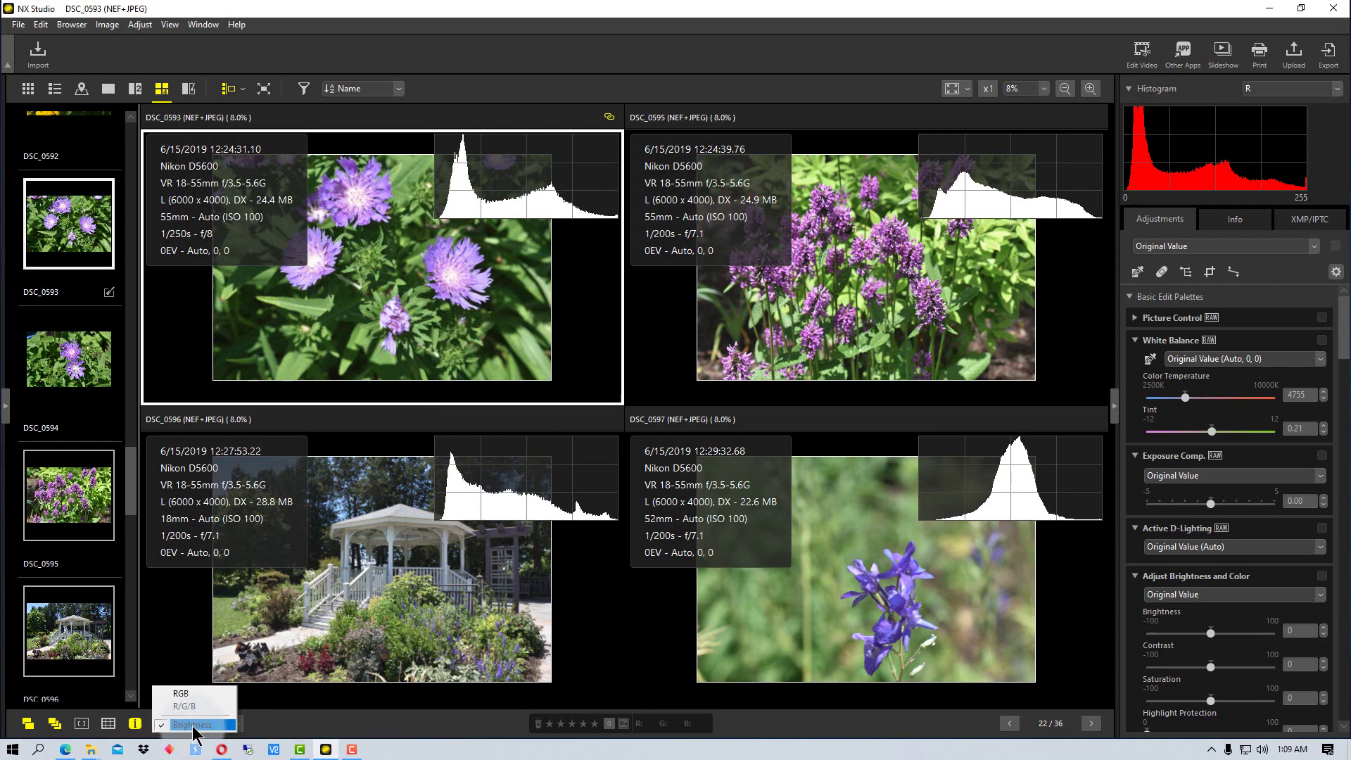
pyautogui.click(183, 695)
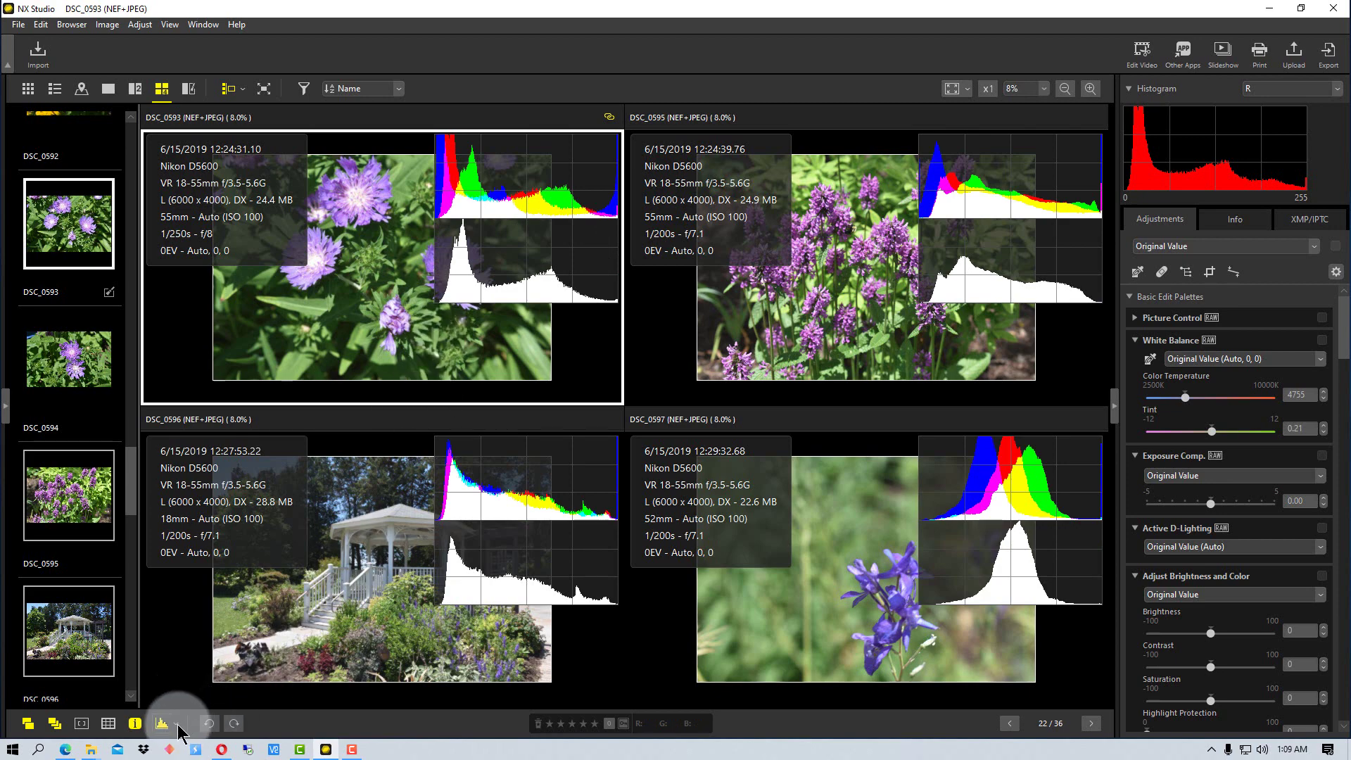
pyautogui.click(177, 724)
pyautogui.click(184, 706)
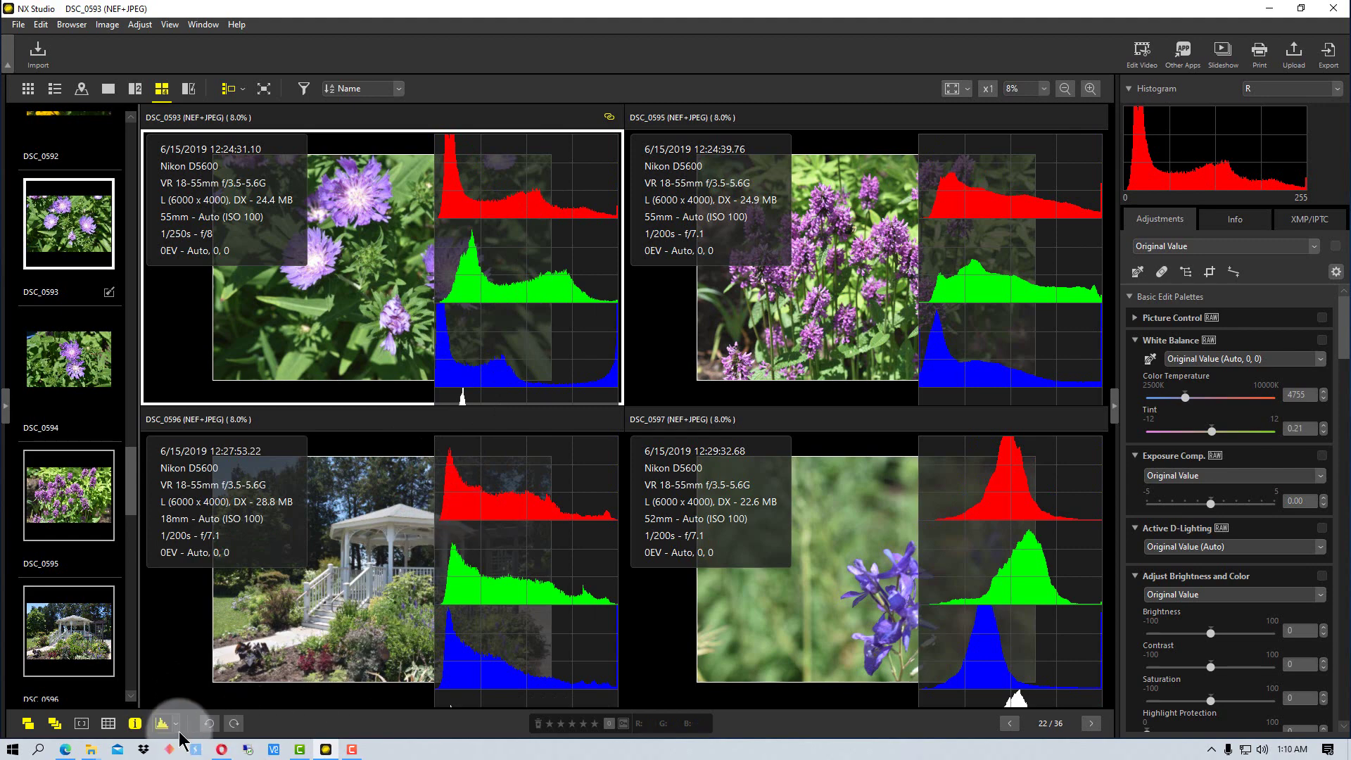
# - Remove the colour channel histograms, leaving only the Brightness histogram
pyautogui.click(176, 725)
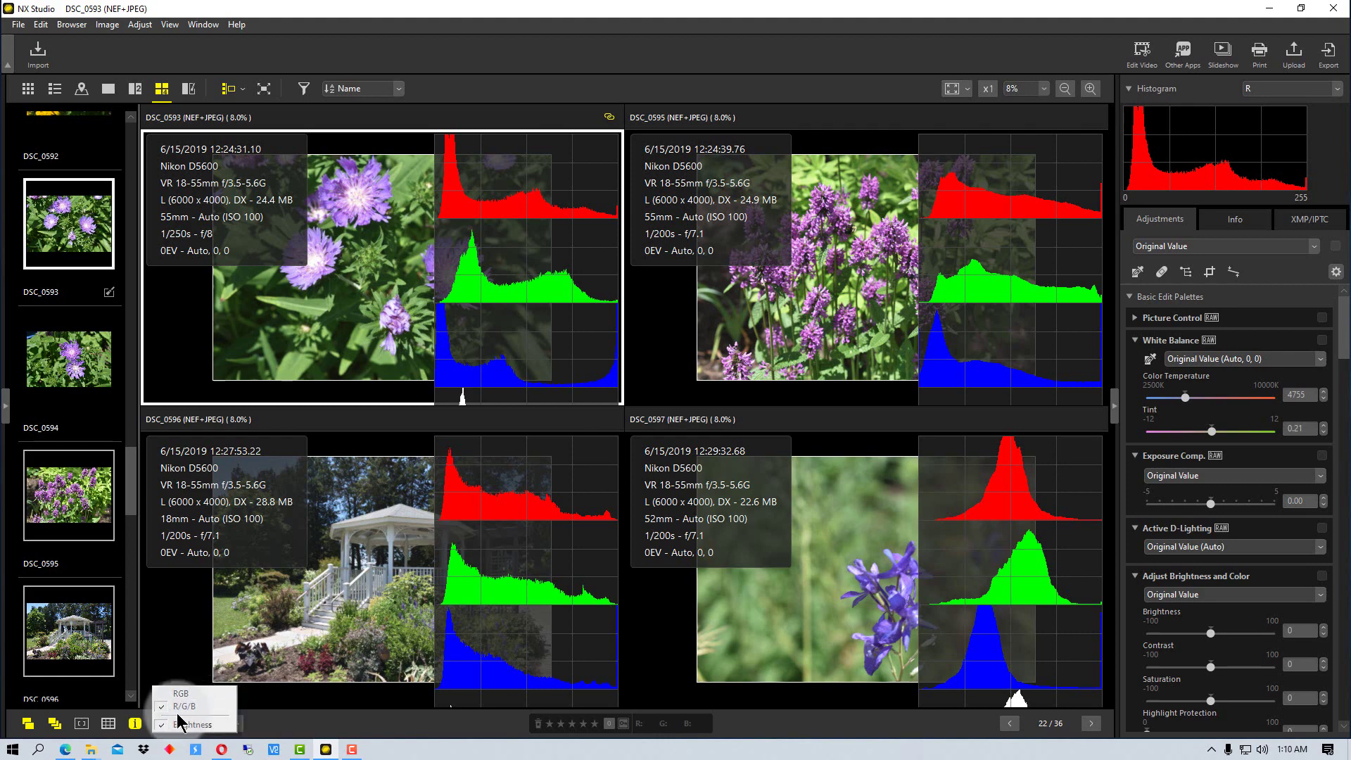
pyautogui.click(159, 707)
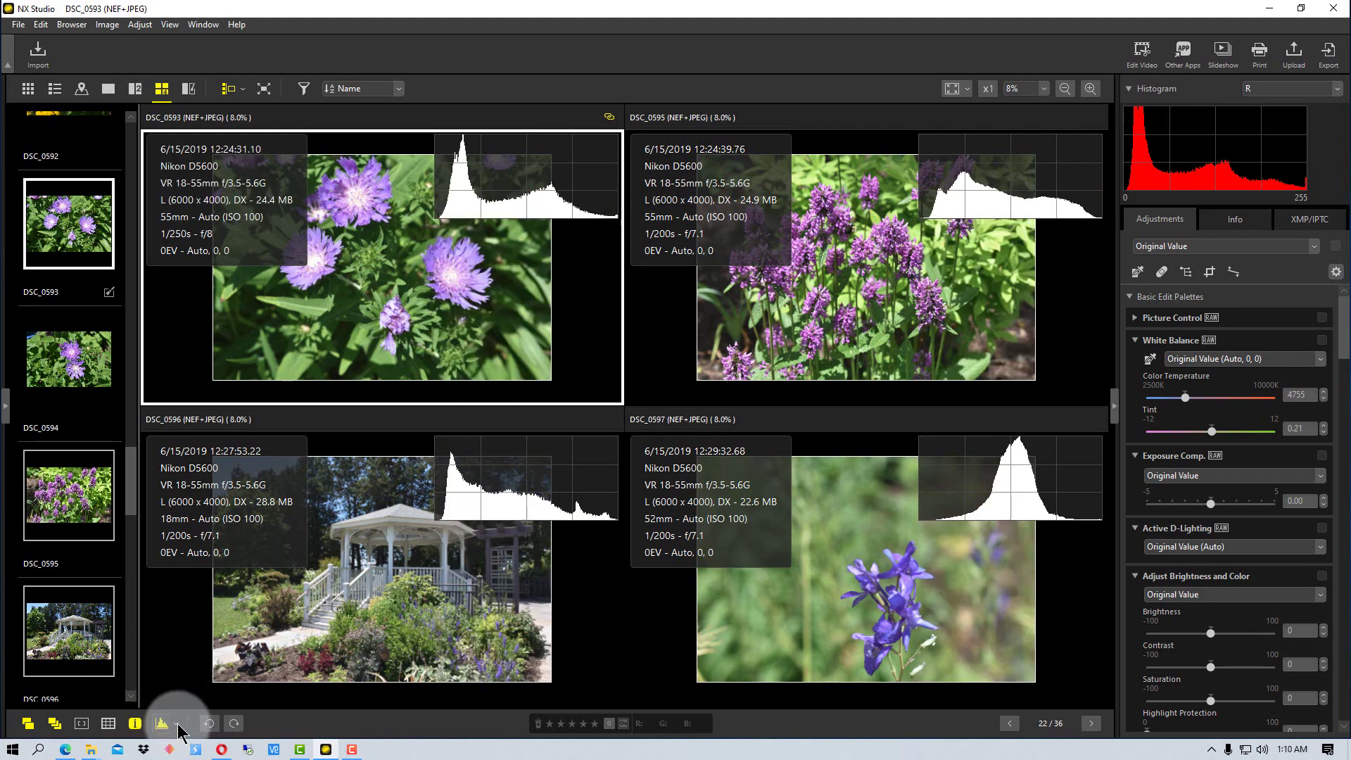
pyautogui.click(163, 725)
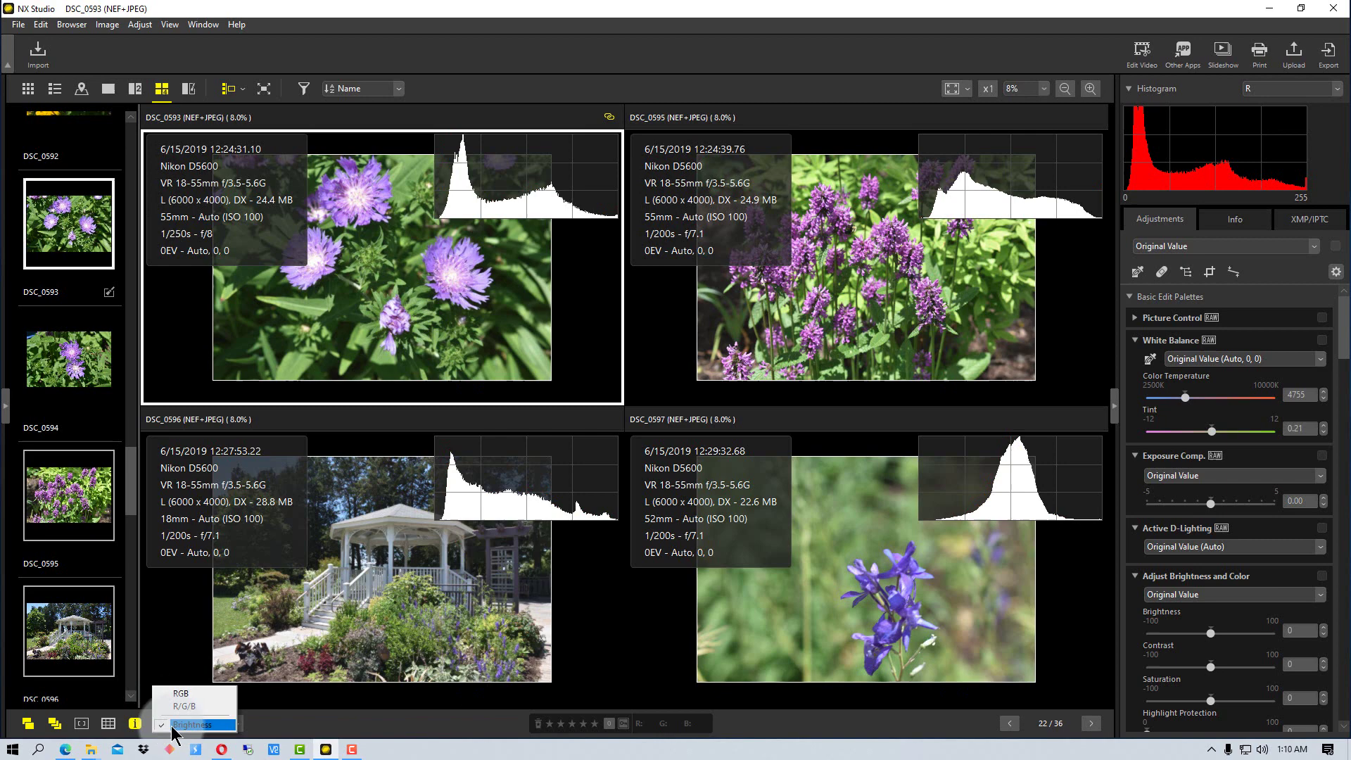
pyautogui.click(180, 725)
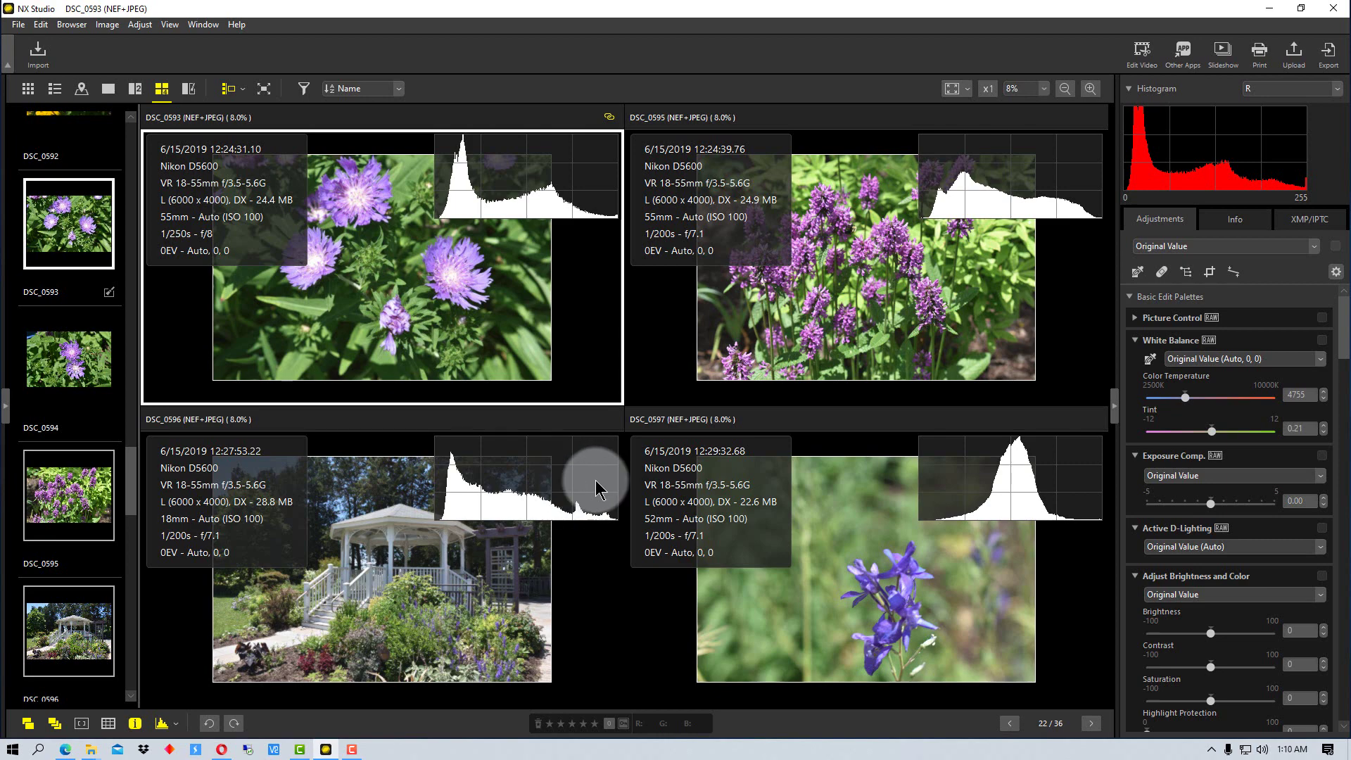
# - Hide the histograms and shooting info, then turn on the dashed grid overlay
pyautogui.click(161, 724)
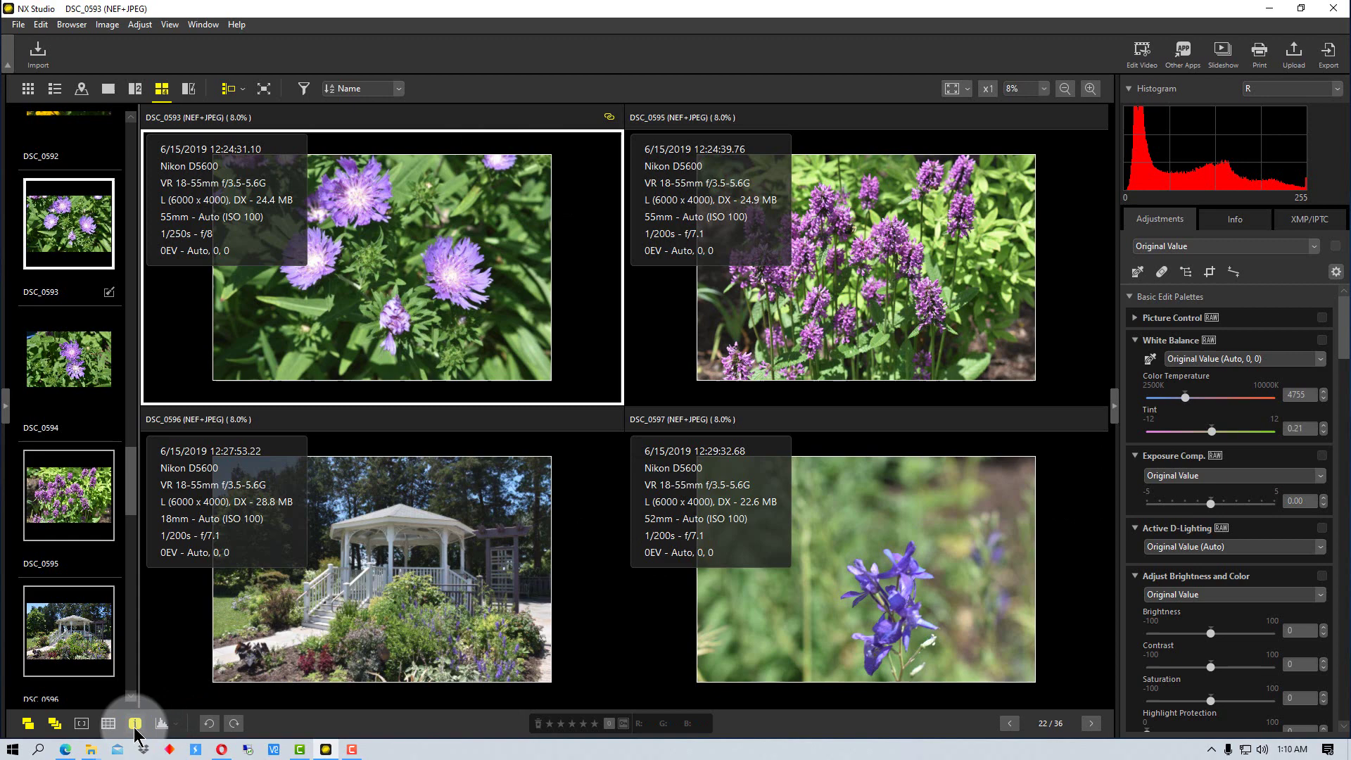
pyautogui.click(134, 728)
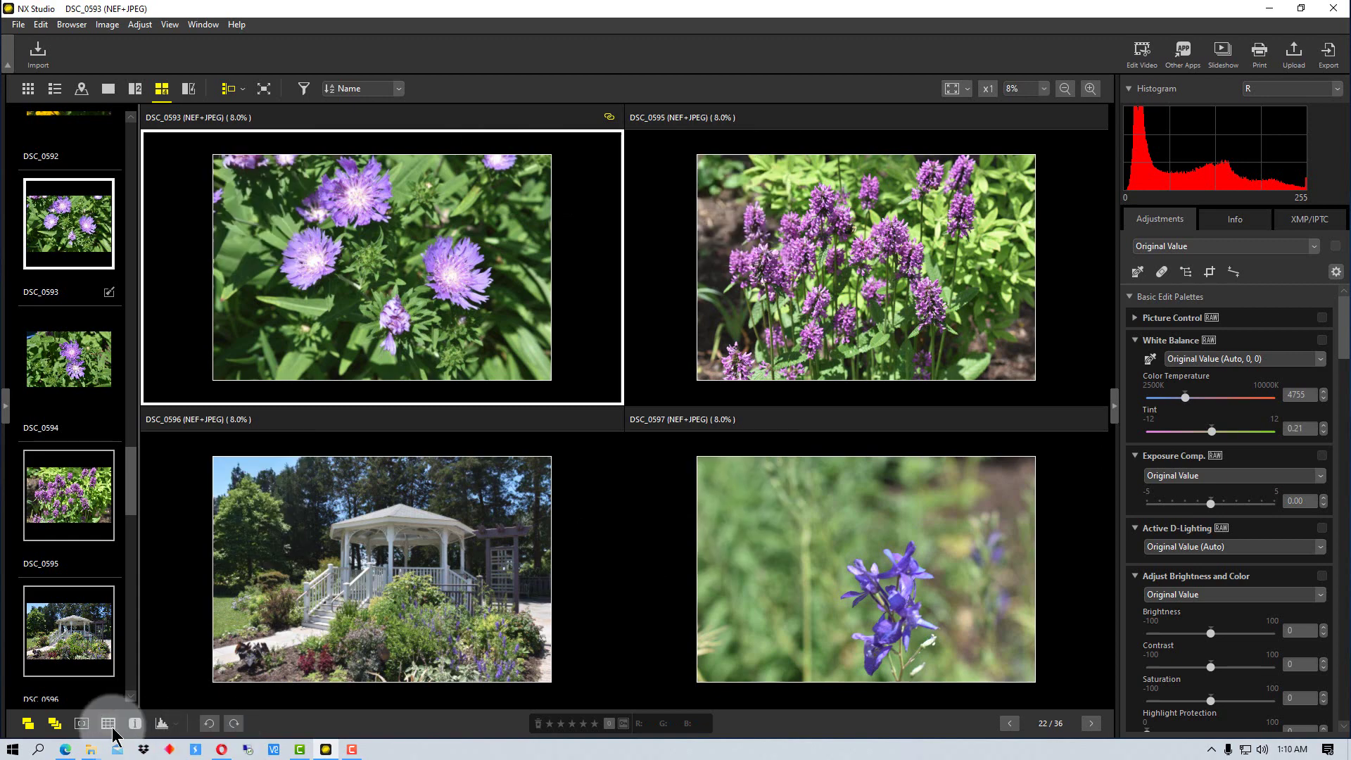
pyautogui.click(109, 724)
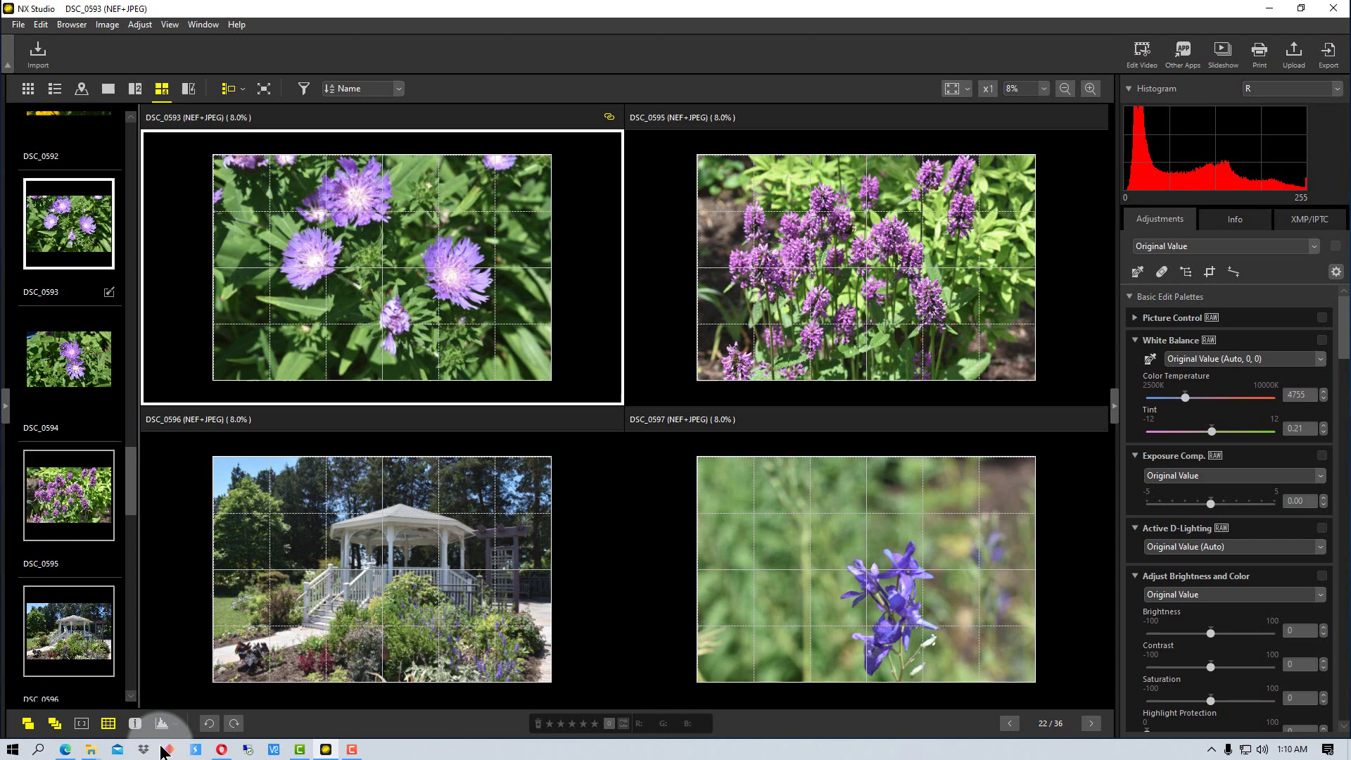
# - Show the focus points on all four photos, select DSC_0597, then hide them again
pyautogui.click(81, 725)
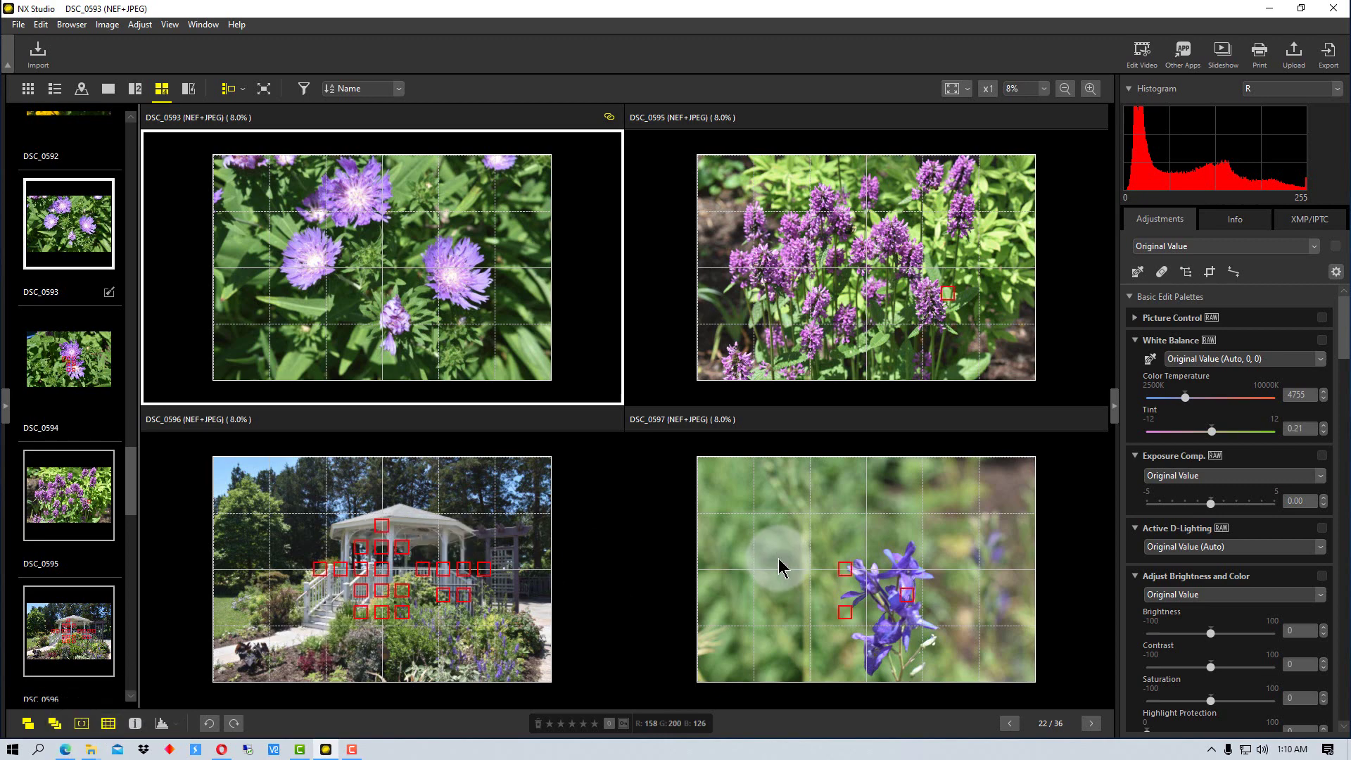
pyautogui.click(821, 560)
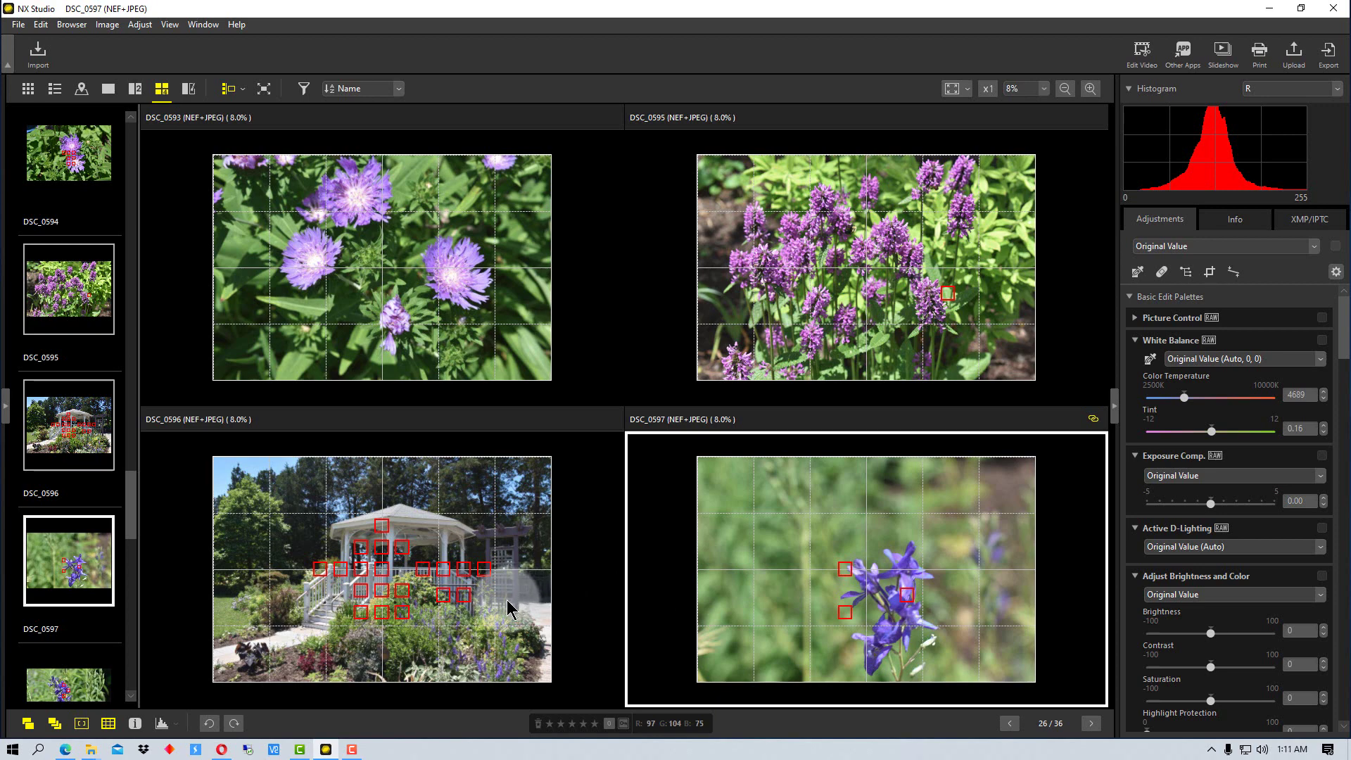
pyautogui.click(82, 722)
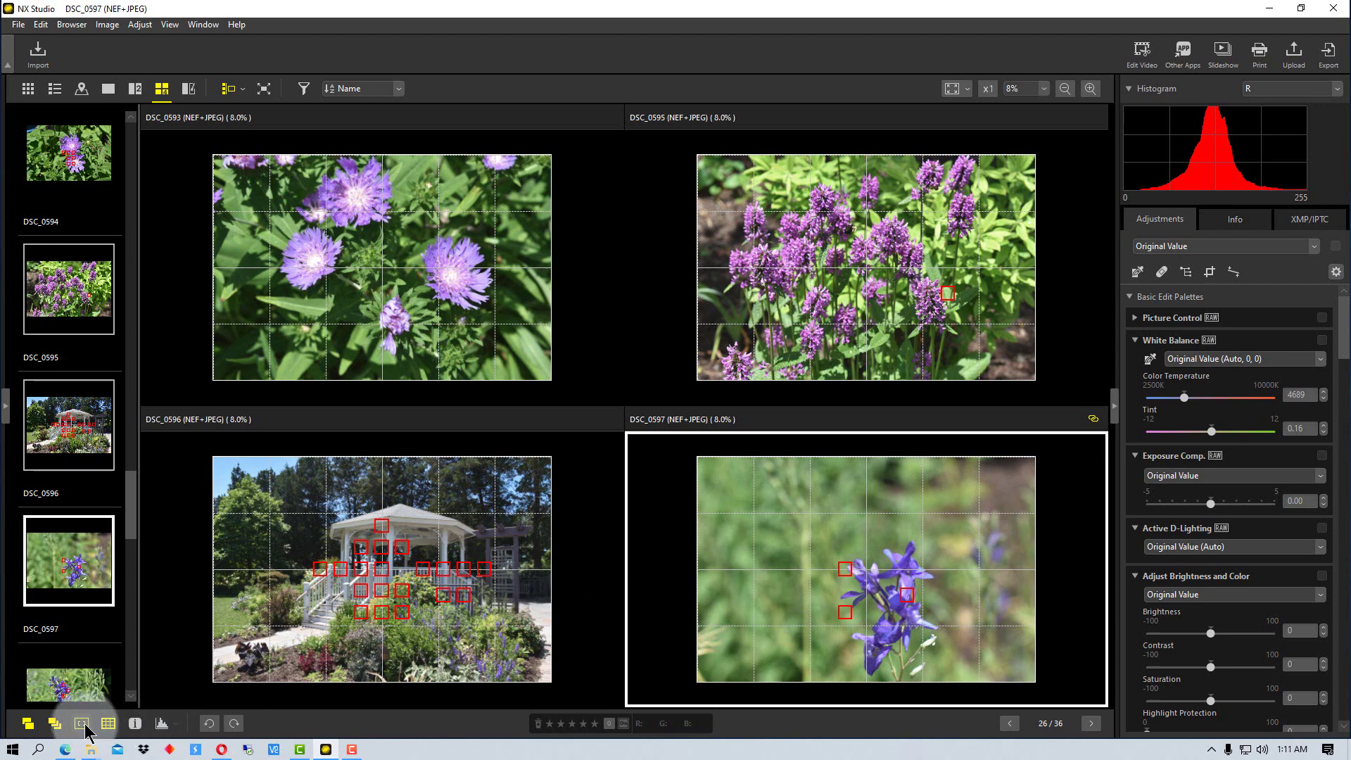
pyautogui.click(109, 725)
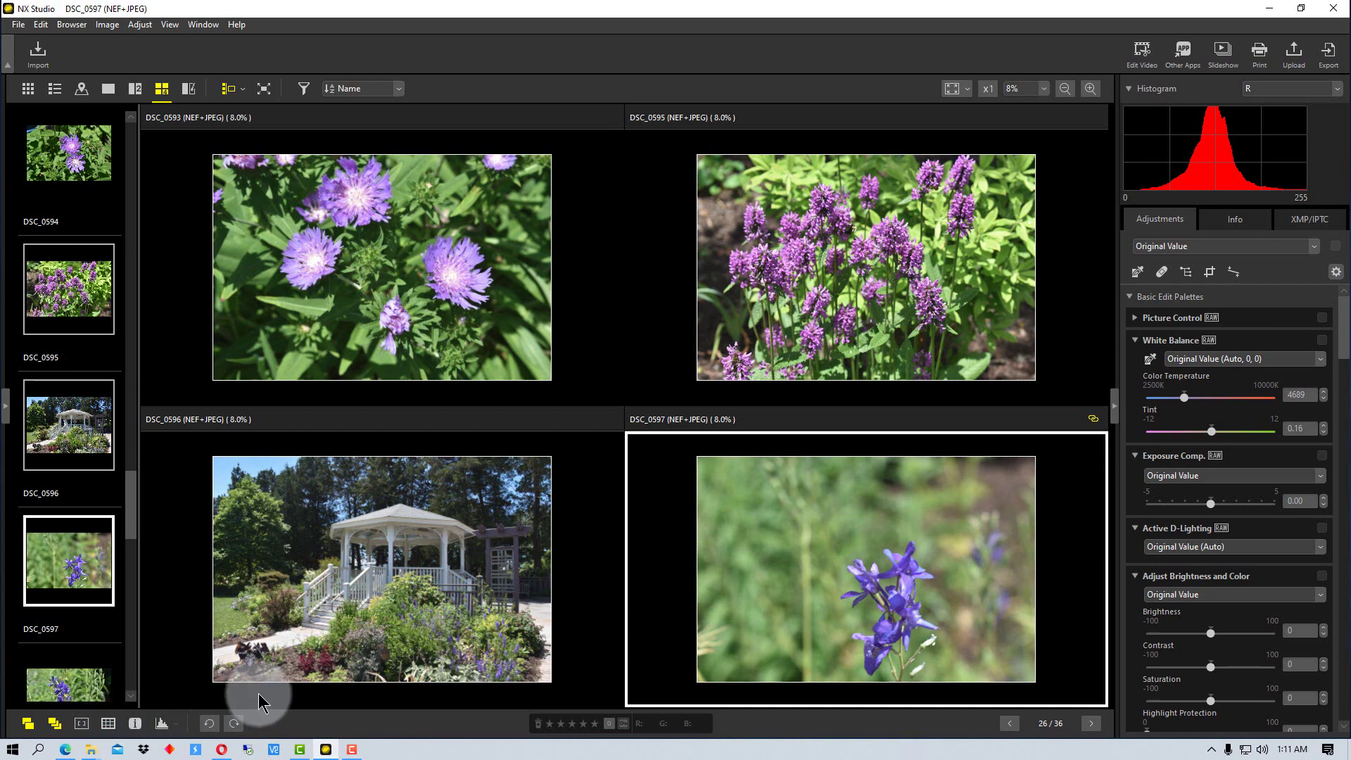